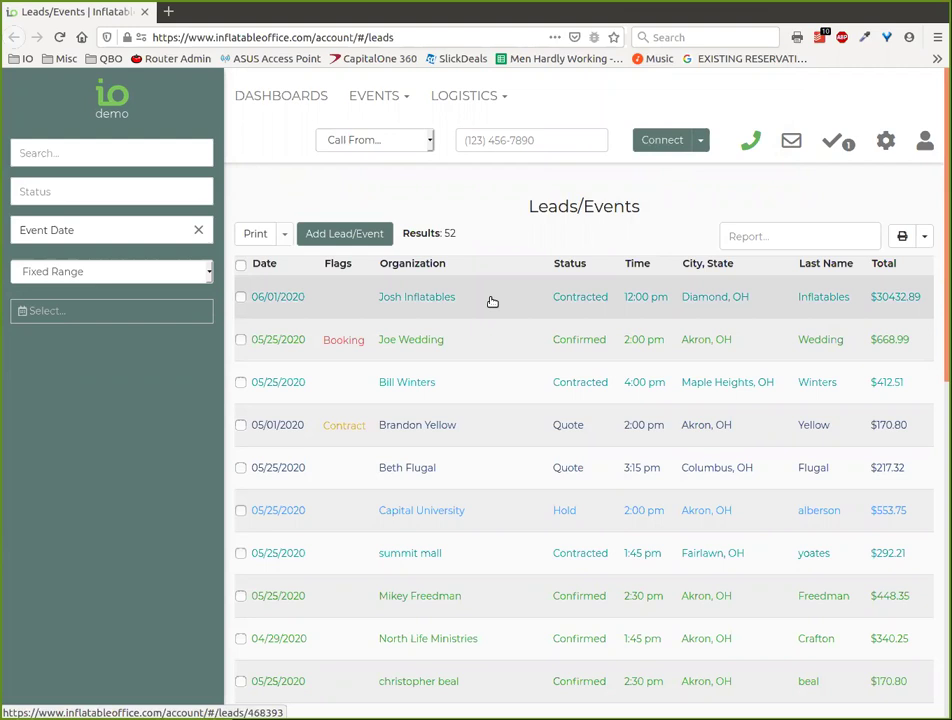
Step: Open the contracted 06/01/2020 event in Diamond, OH and clear its tear-down time
click(492, 301)
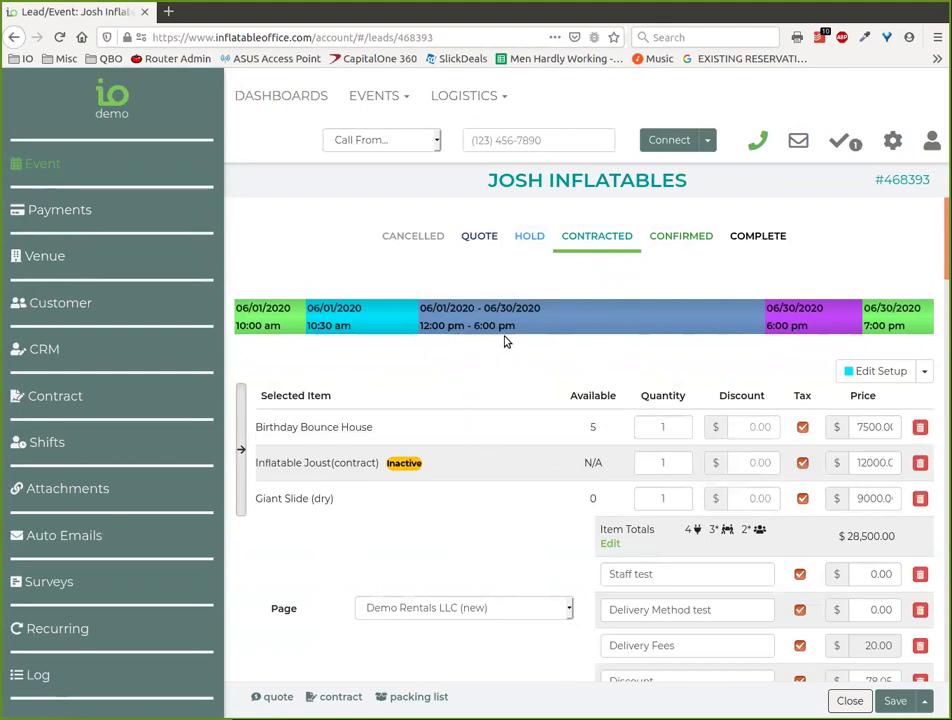
mouse_move(548, 324)
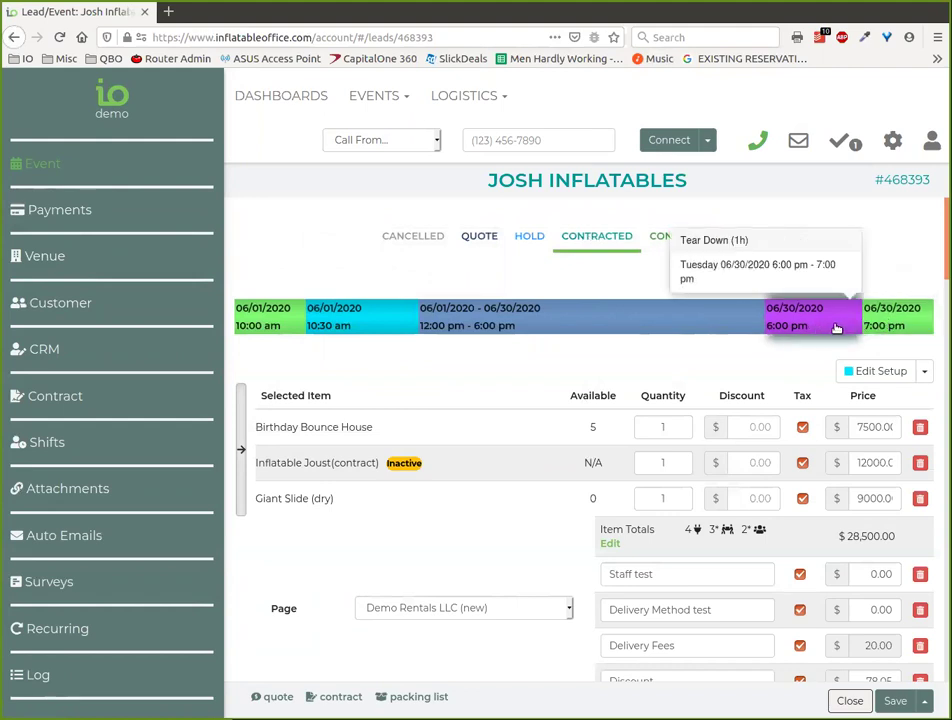
click(924, 371)
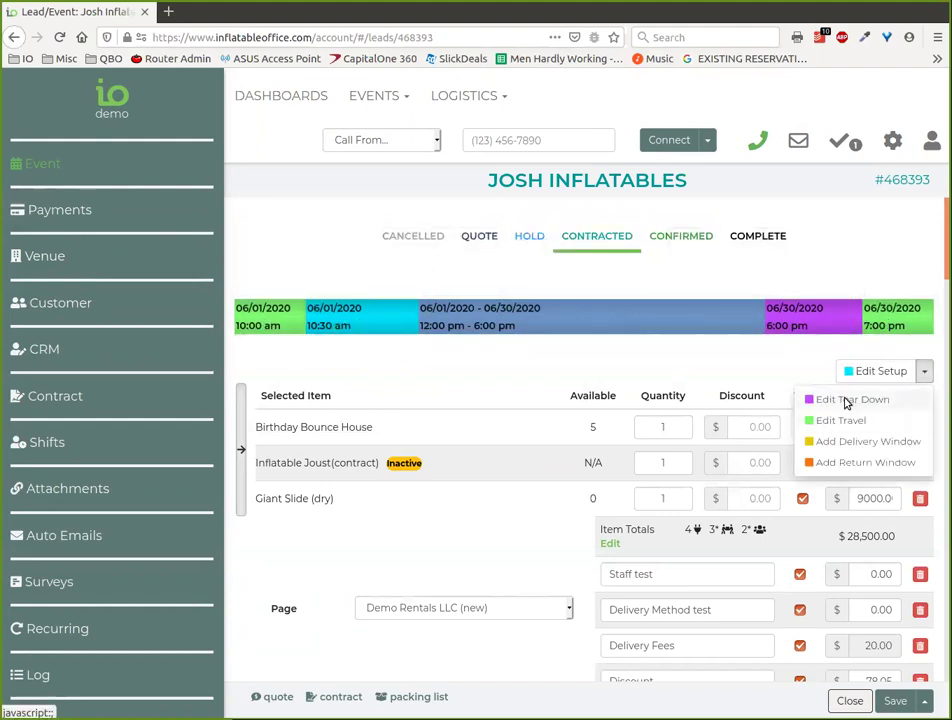
click(846, 400)
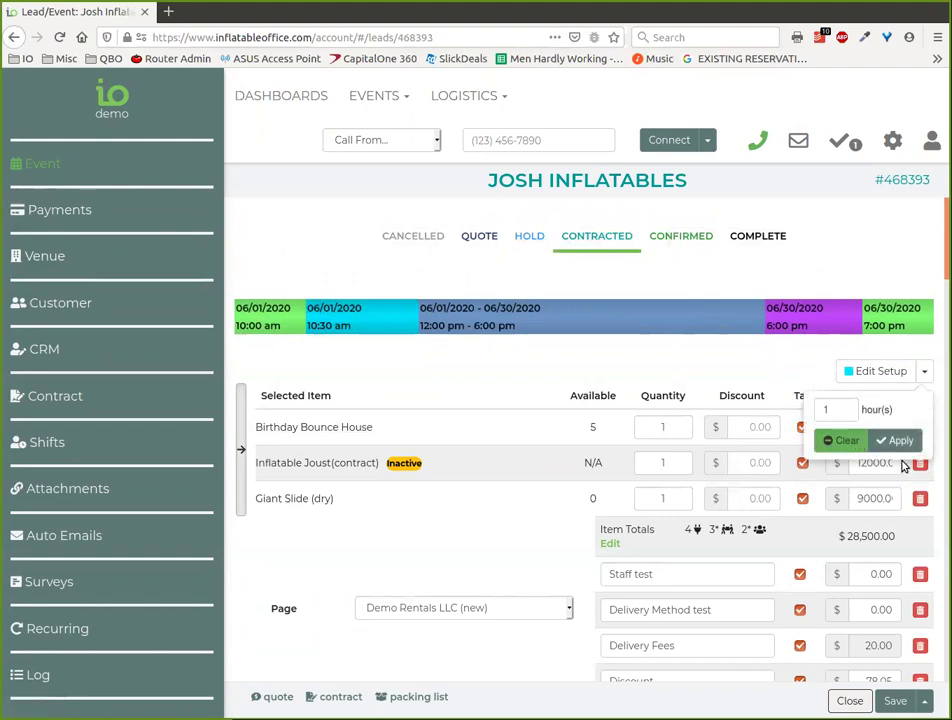
click(846, 440)
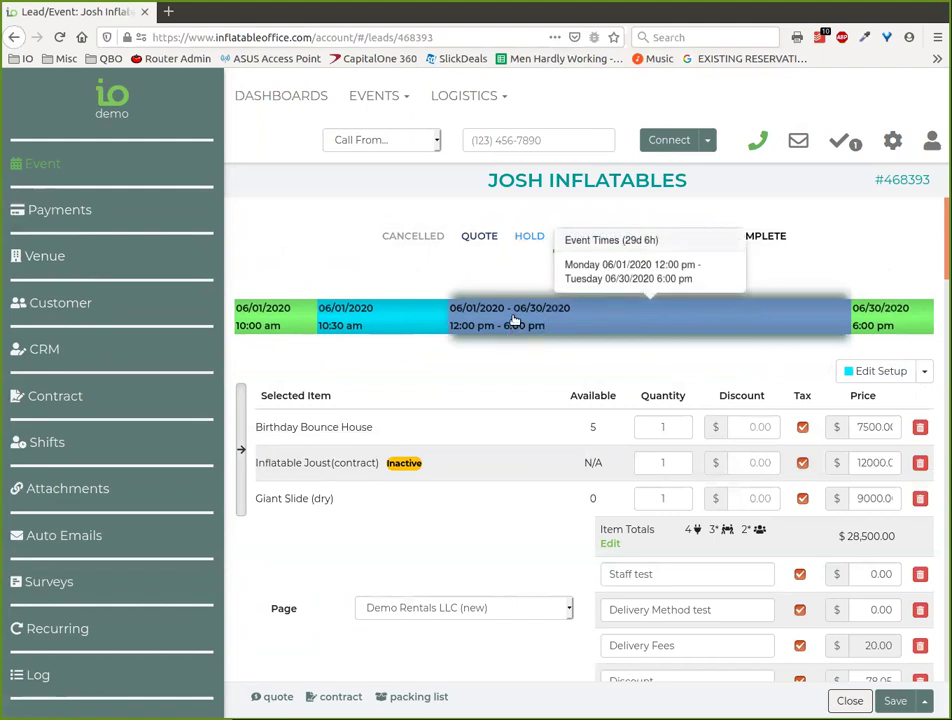
mouse_move(422, 317)
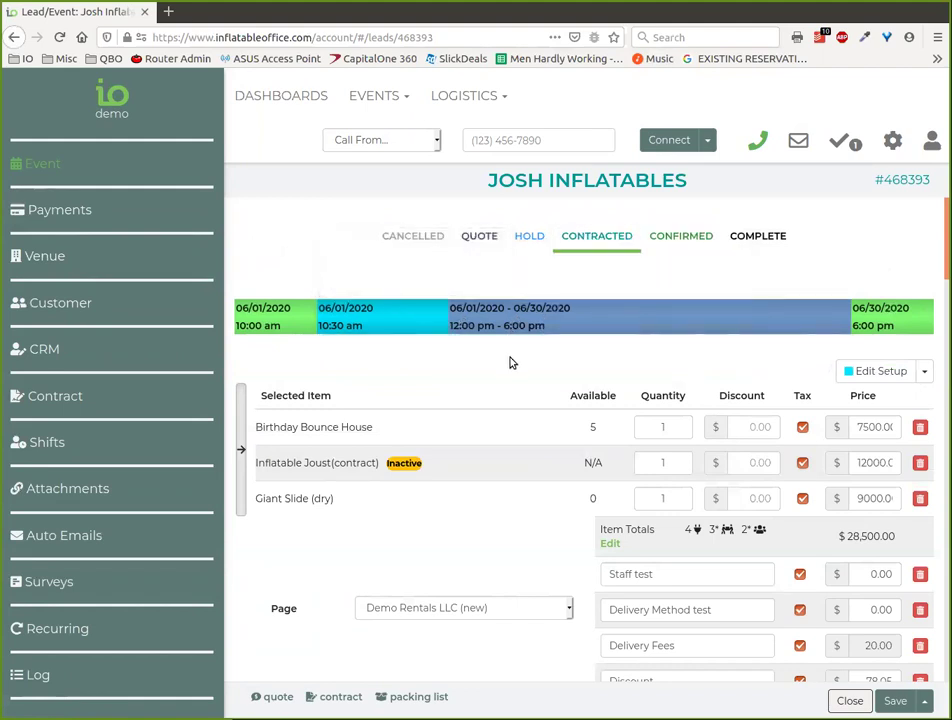
Step: Make the event recurring and bring its recurrence settings into view
click(60, 630)
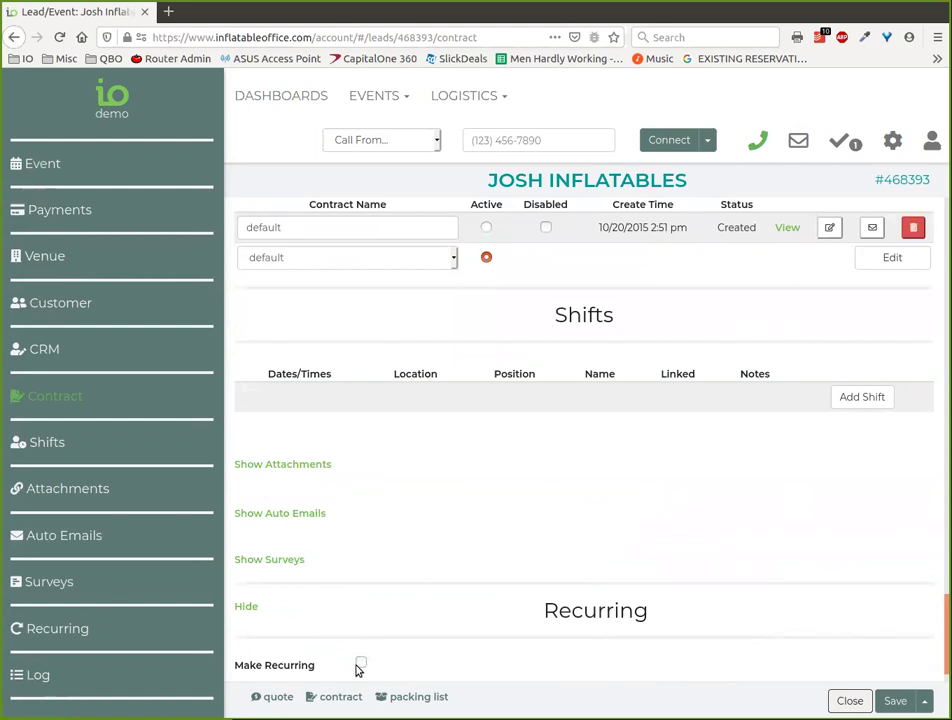
click(362, 664)
scroll(478, 462, down, 3)
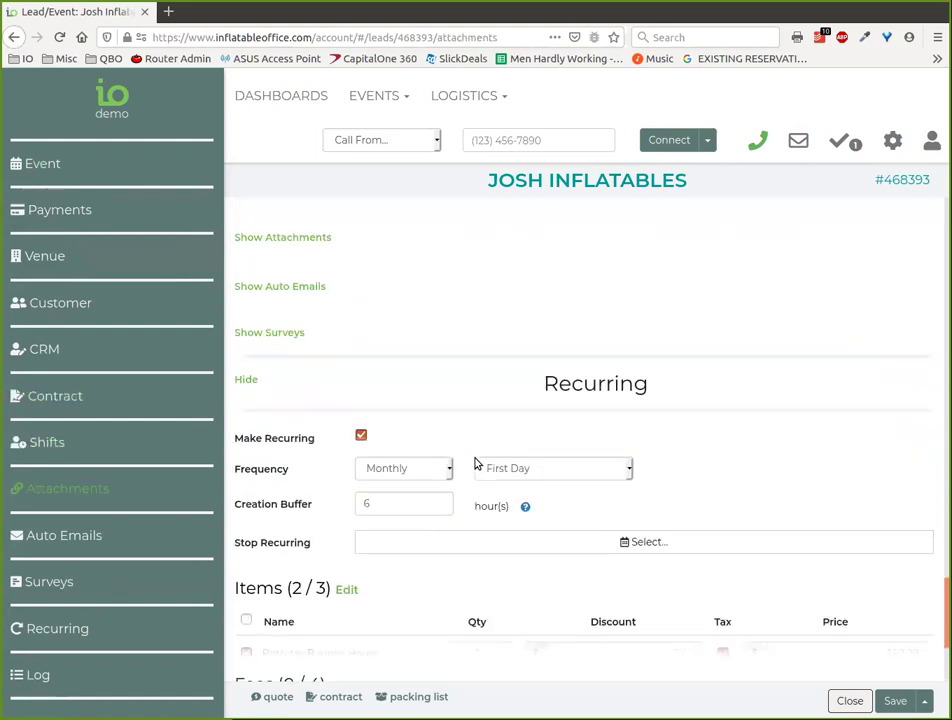
scroll(478, 462, down, 1)
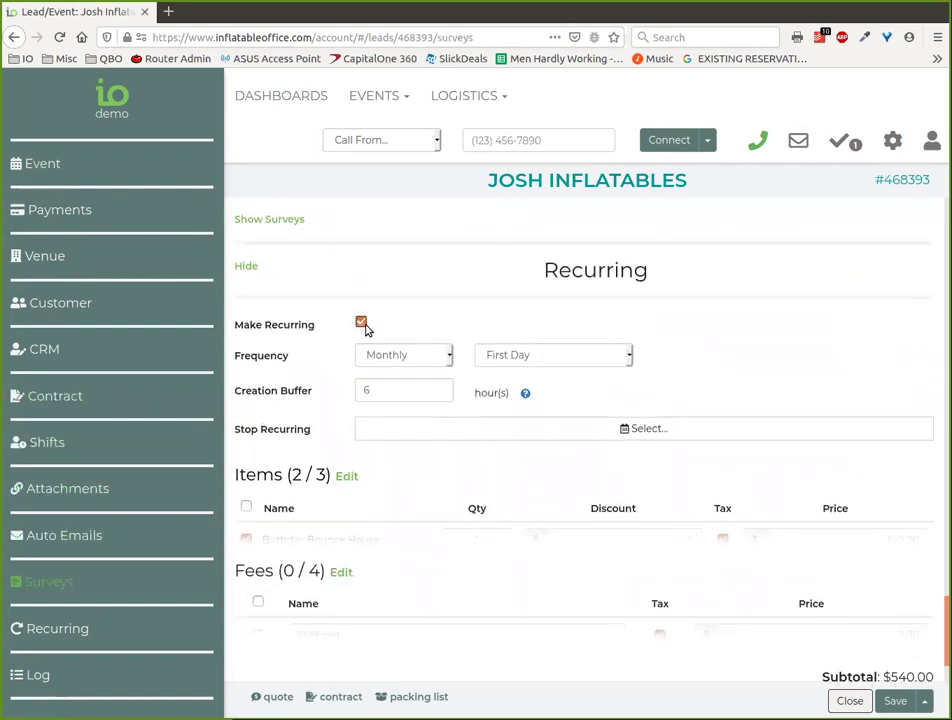
scroll(472, 400, down, 1)
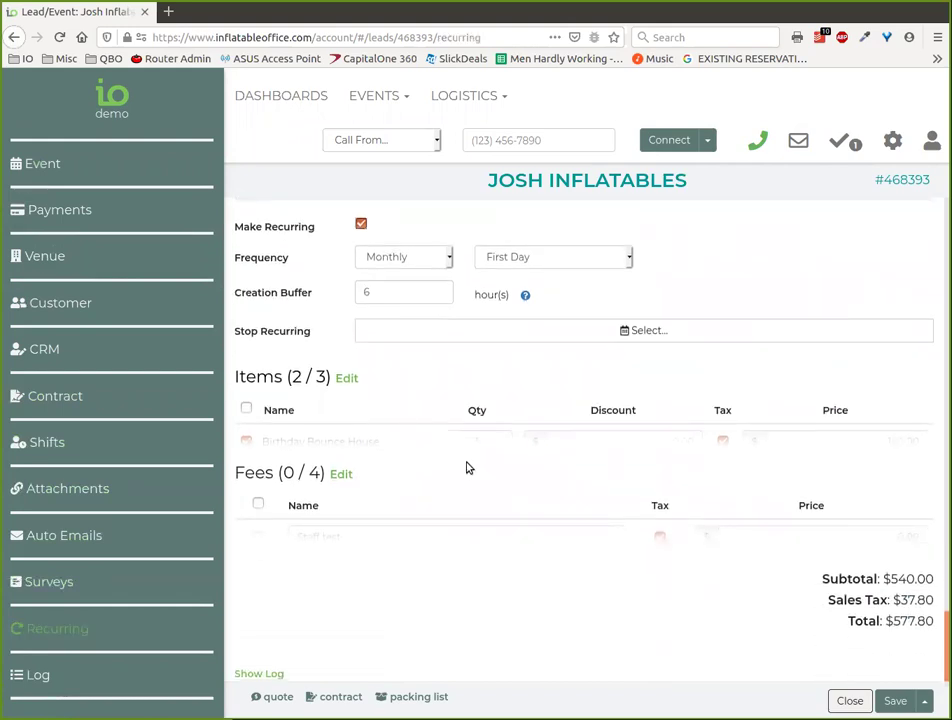
Step: Try a weekly recurrence frequency on Monday, Wednesday and Friday
click(450, 262)
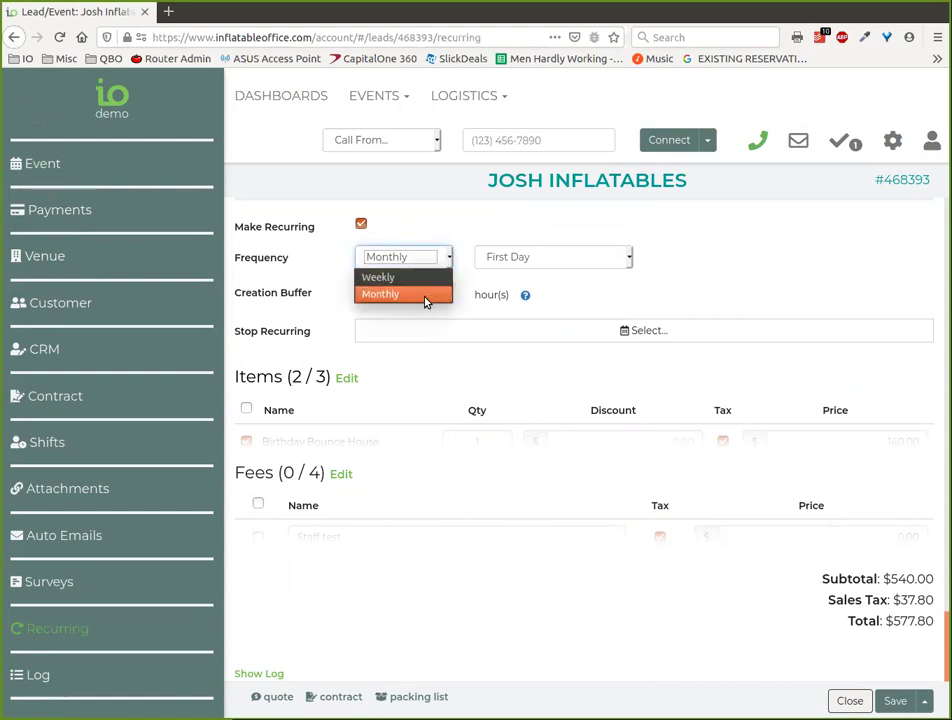
click(429, 277)
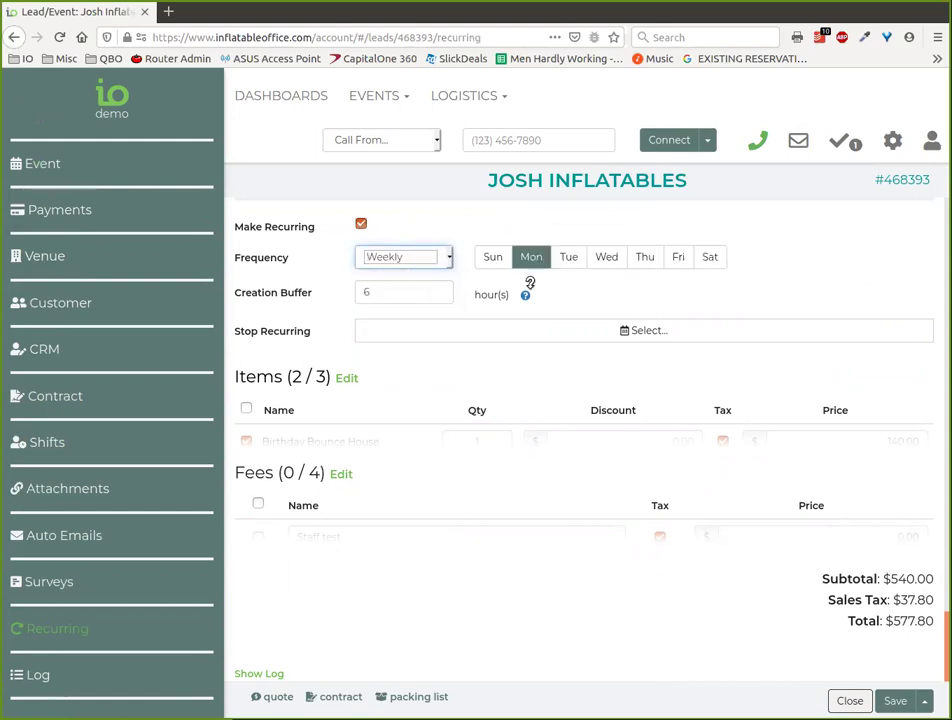
click(607, 257)
click(678, 257)
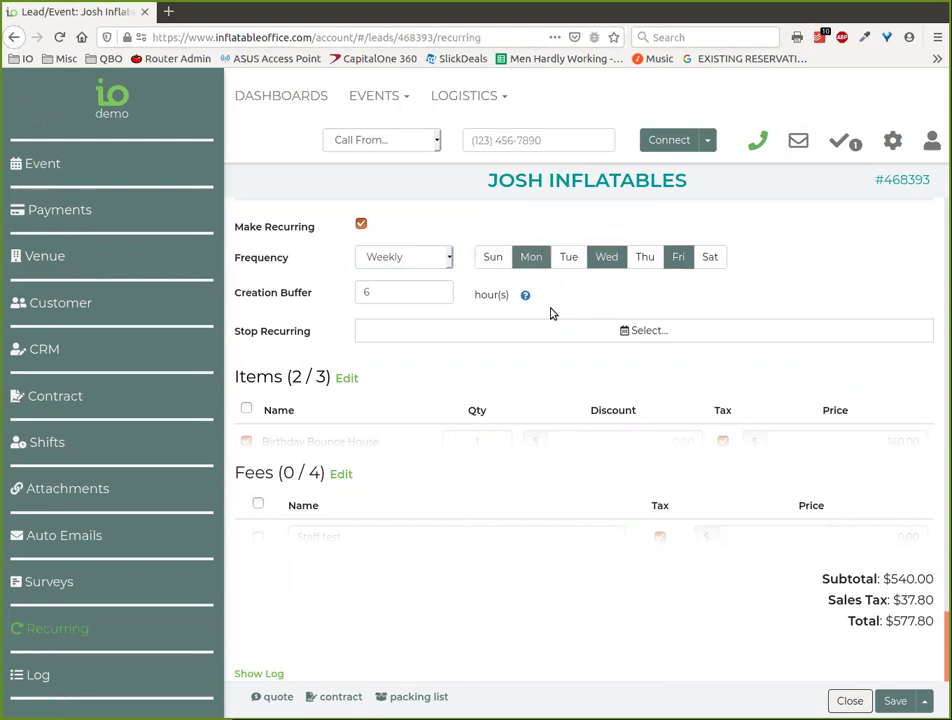
Step: Set the recurrence frequency to Monthly and check the day options while keeping First Day
click(446, 262)
click(416, 295)
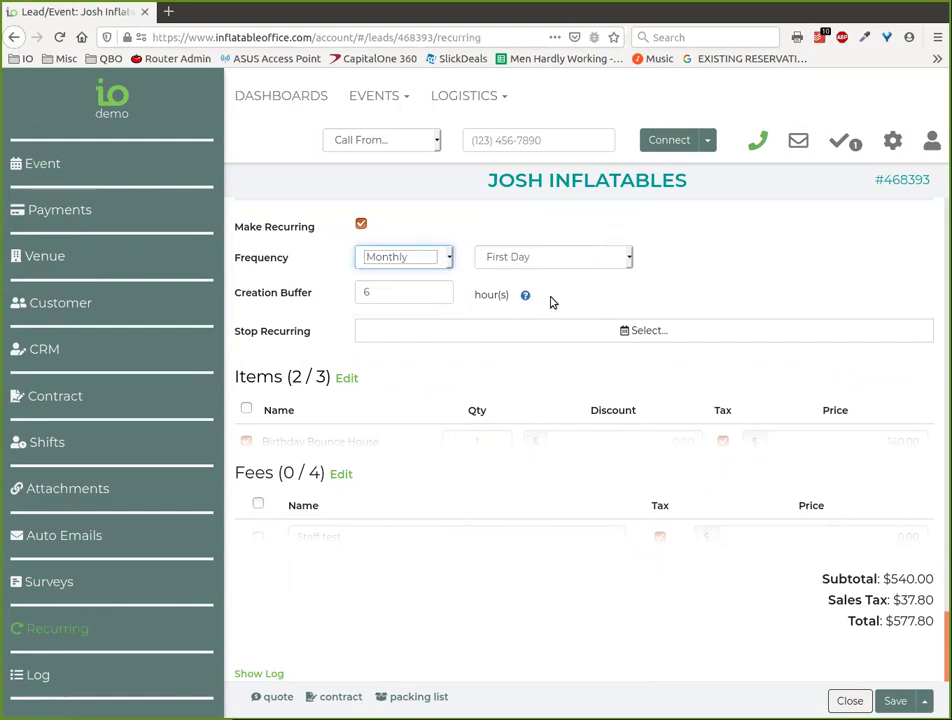
click(629, 258)
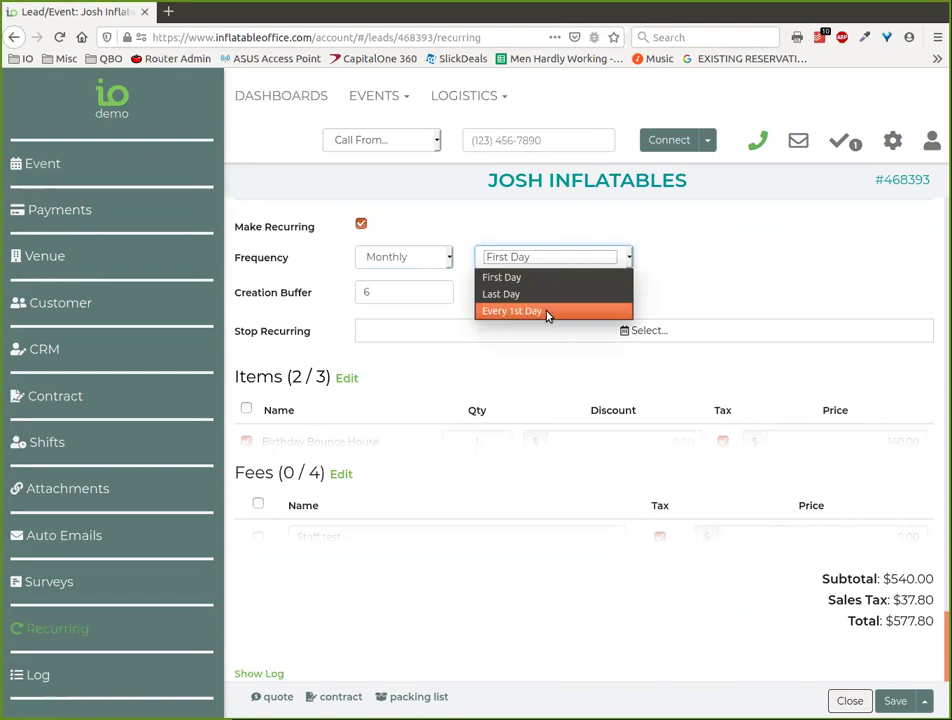
click(658, 247)
click(573, 262)
click(697, 254)
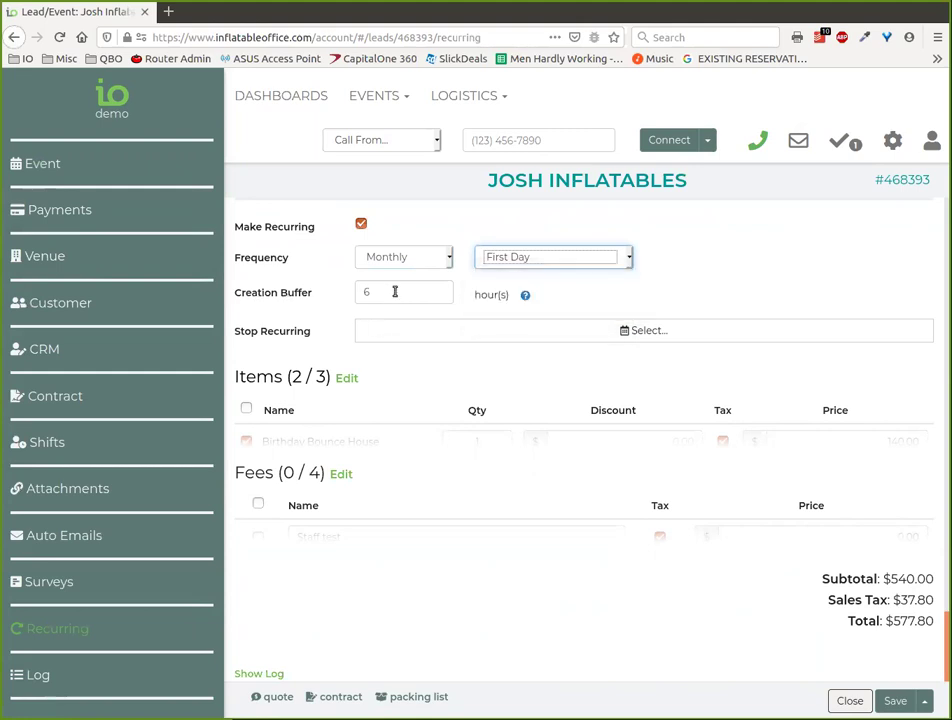
Step: Read the creation buffer's help and set the buffer to 6 hours
mouse_move(525, 292)
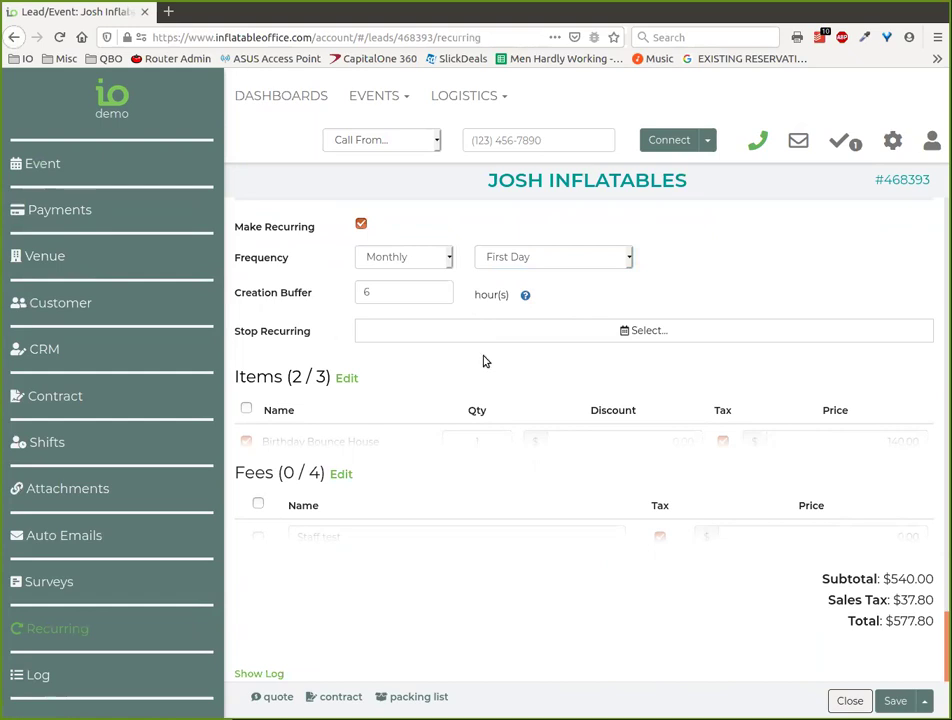
click(367, 295)
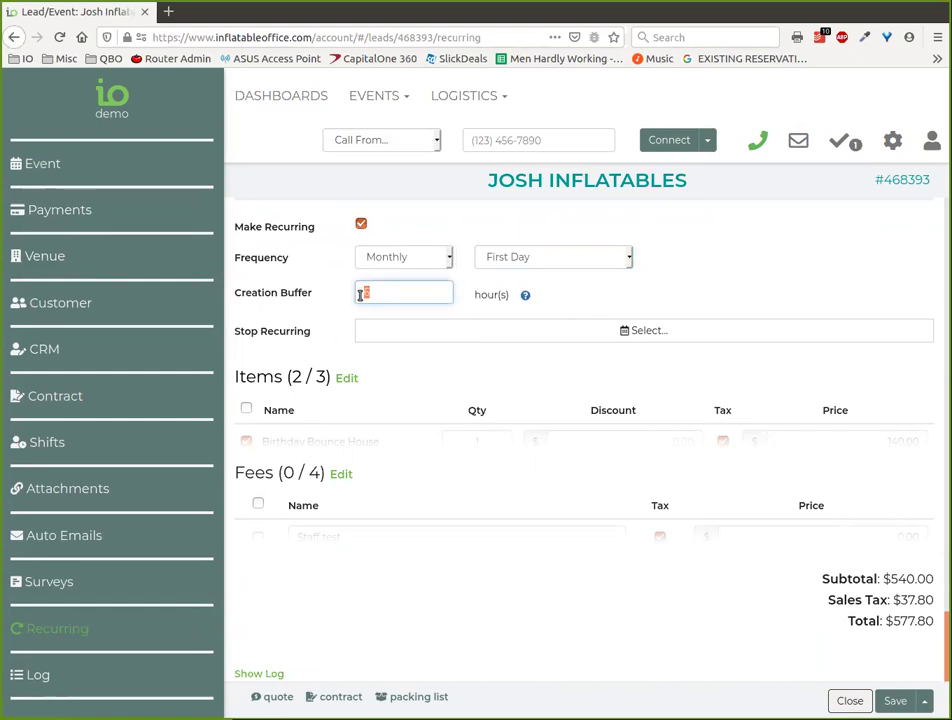
text(6)
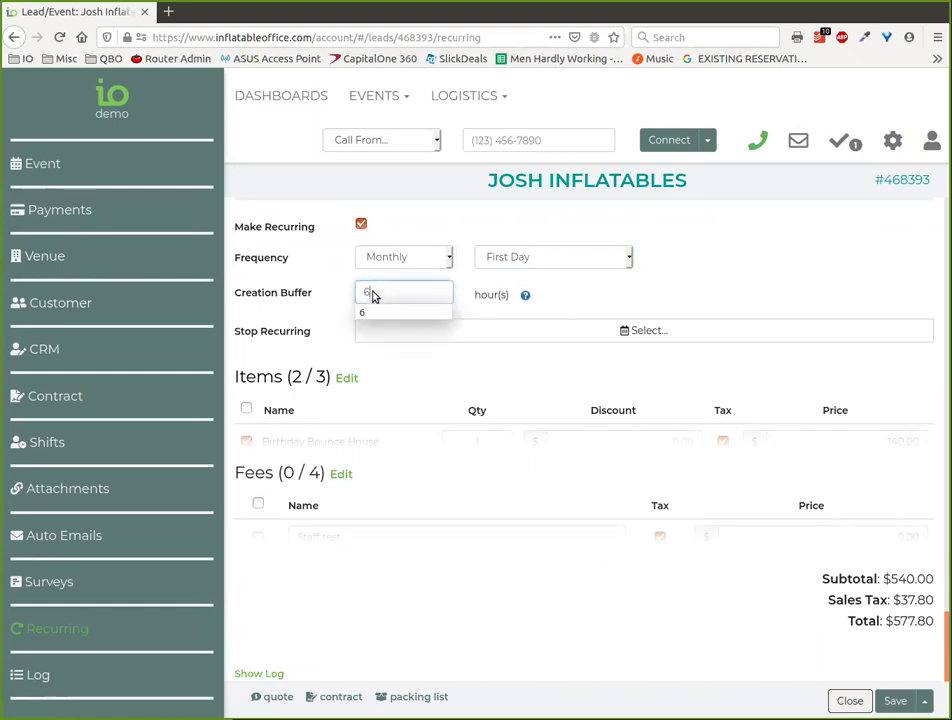
double_click(367, 295)
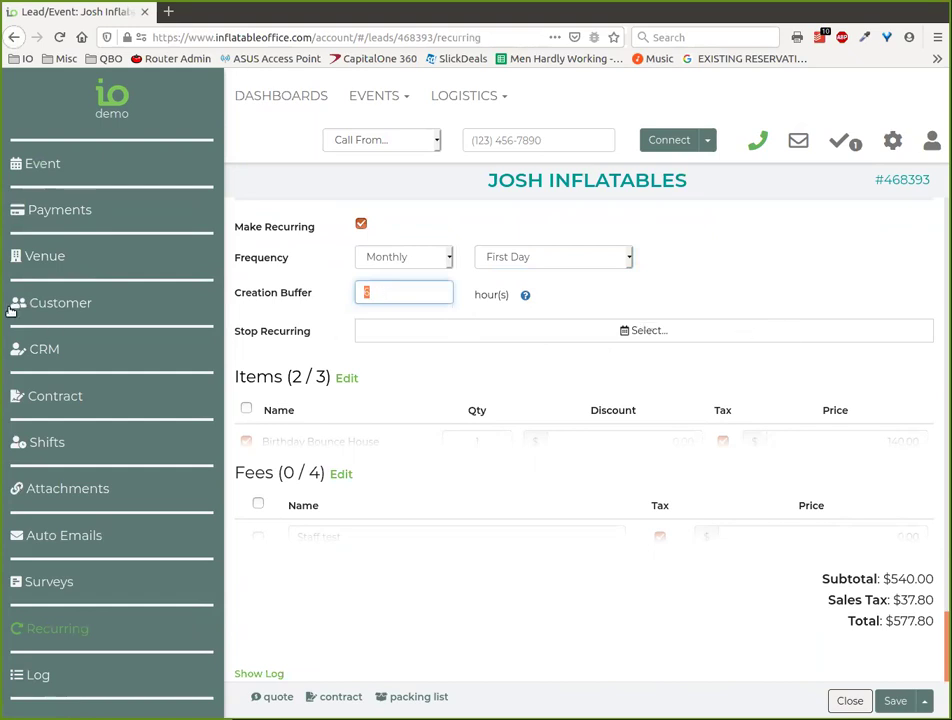
Step: Compare the event's start and end times on its timeline with the recurrence creation buffer
click(47, 163)
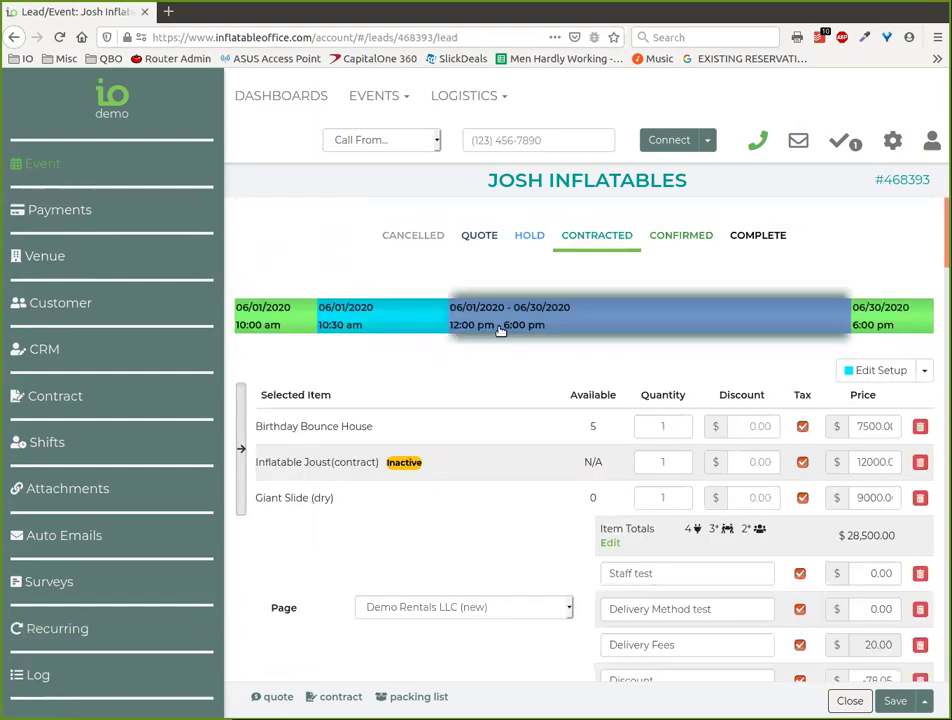
mouse_move(490, 331)
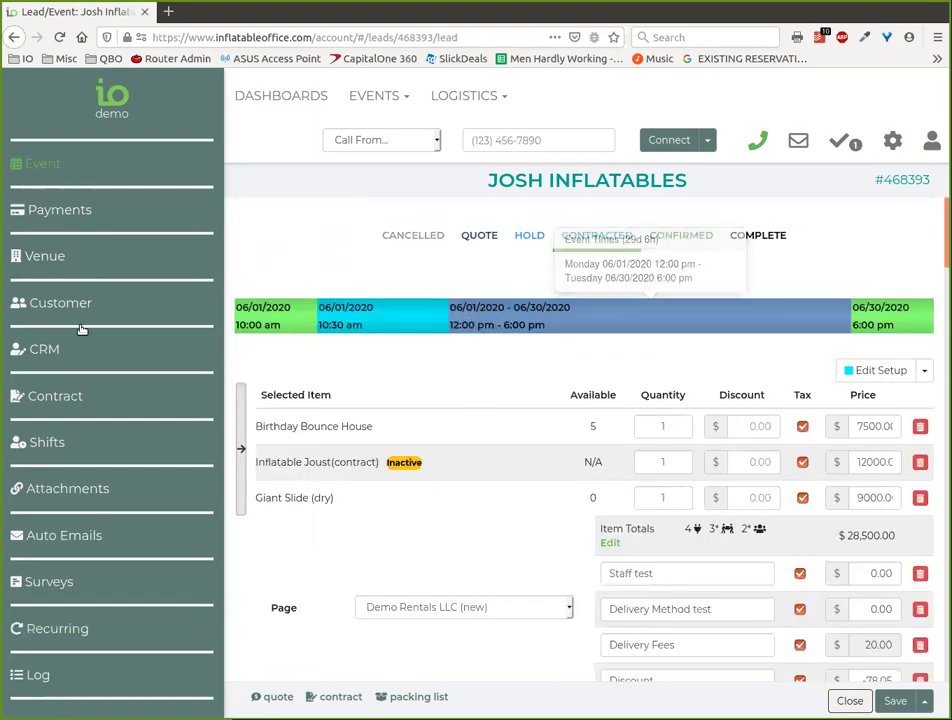
click(55, 630)
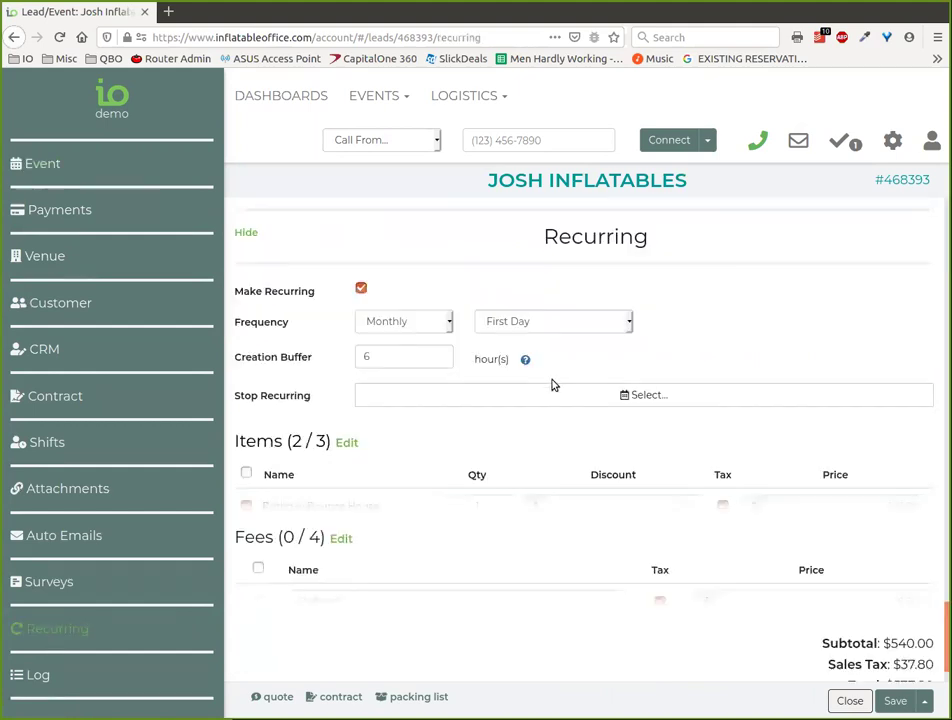
double_click(396, 356)
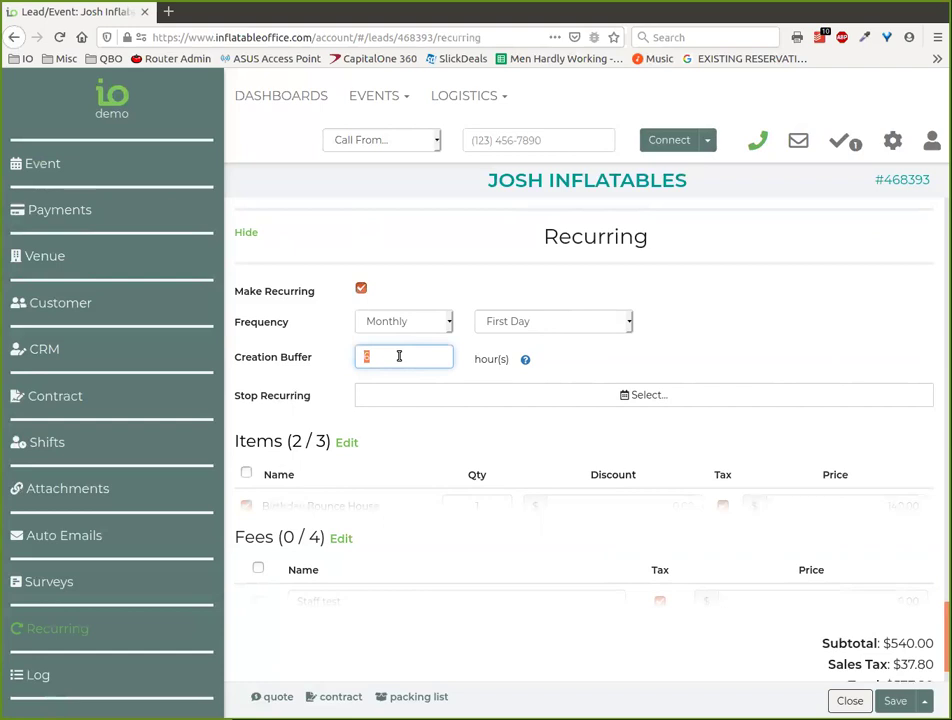
click(380, 359)
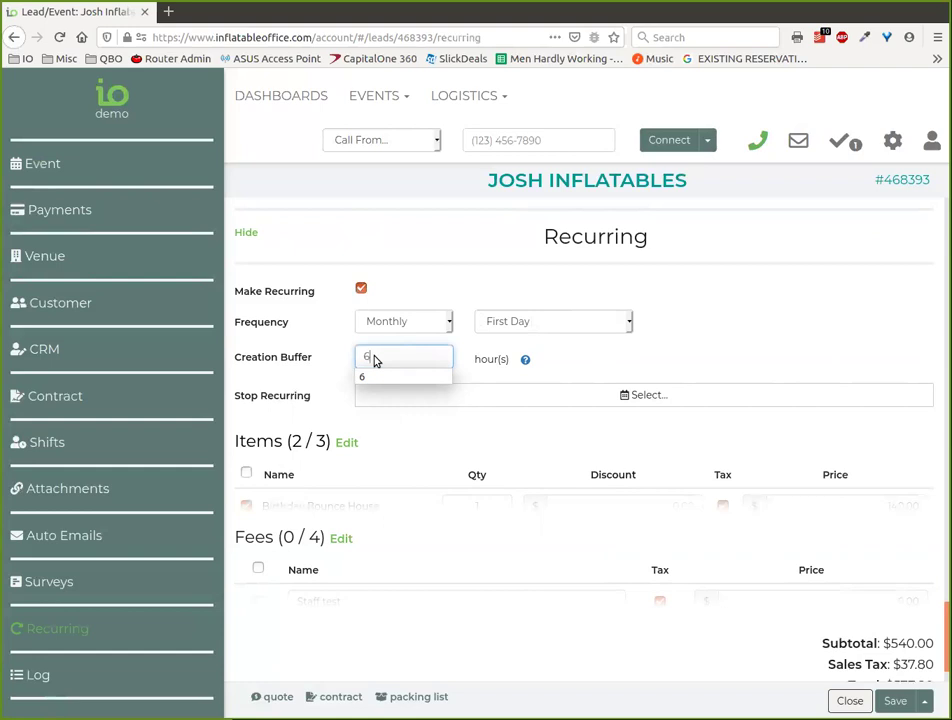
click(691, 361)
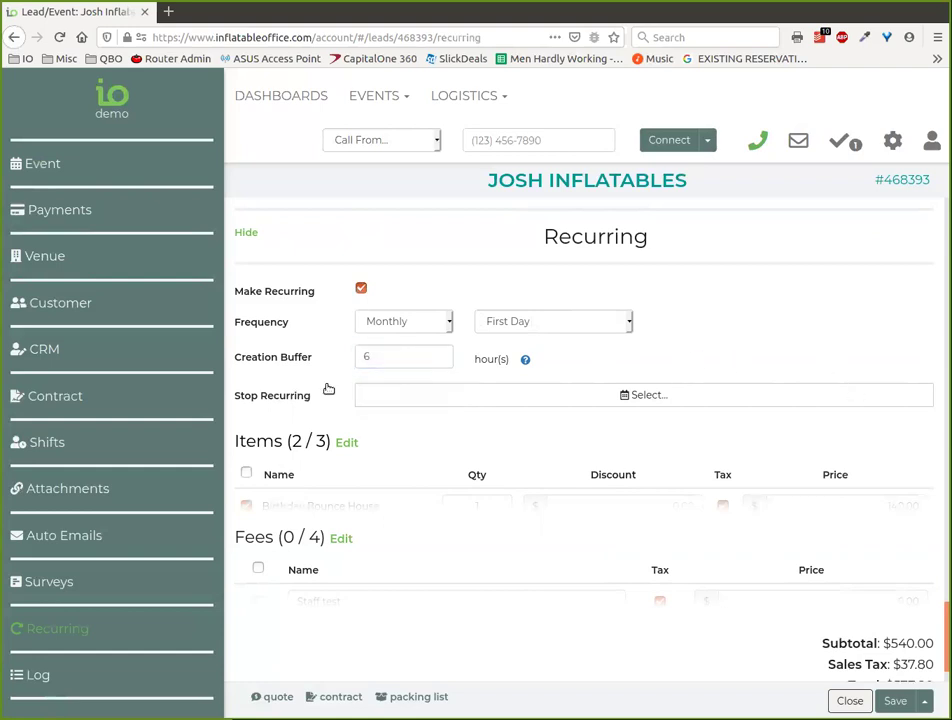
mouse_move(524, 328)
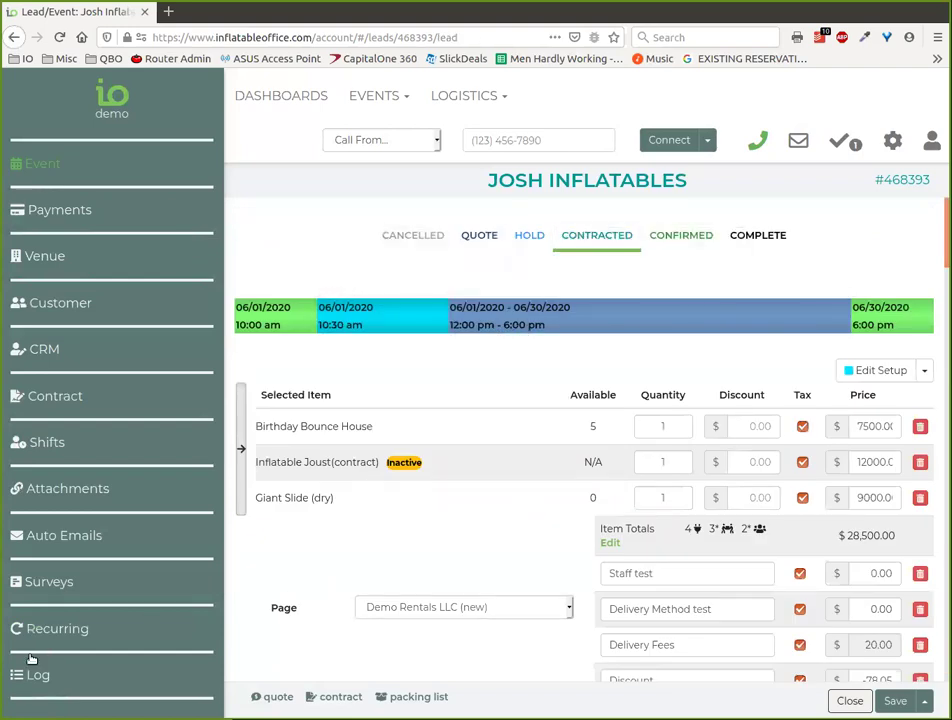
click(57, 628)
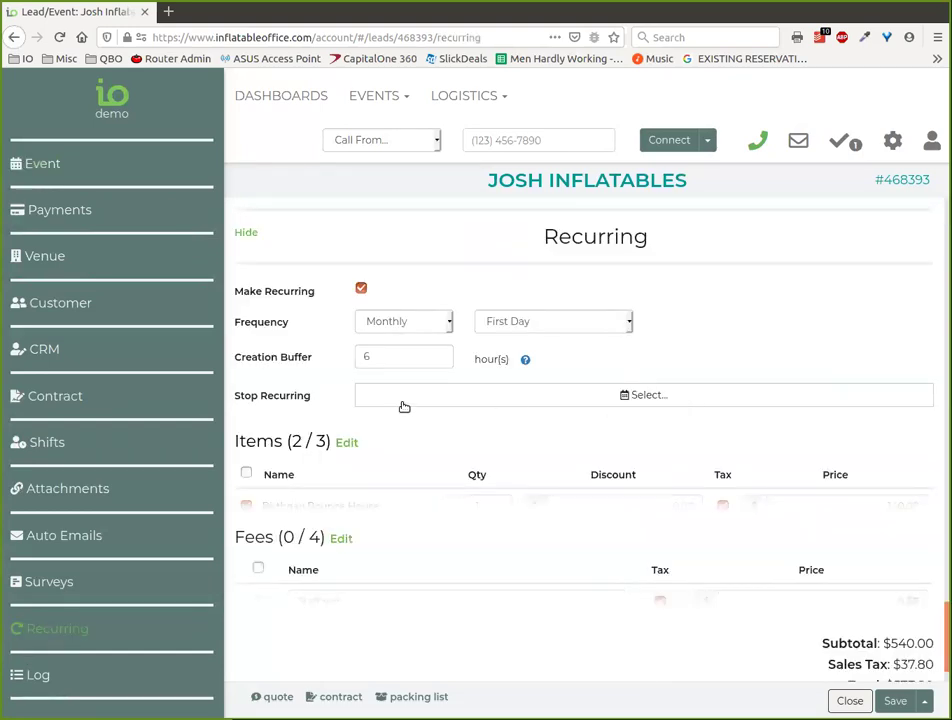
Step: View the date choices for stopping the recurrence and leave without picking a date
click(627, 396)
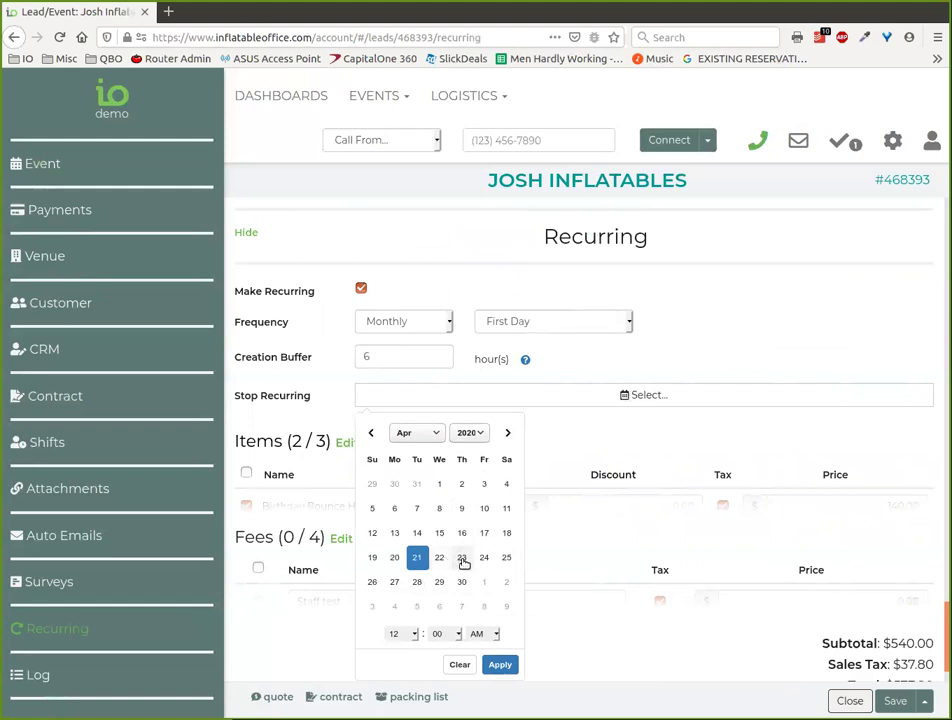
click(731, 336)
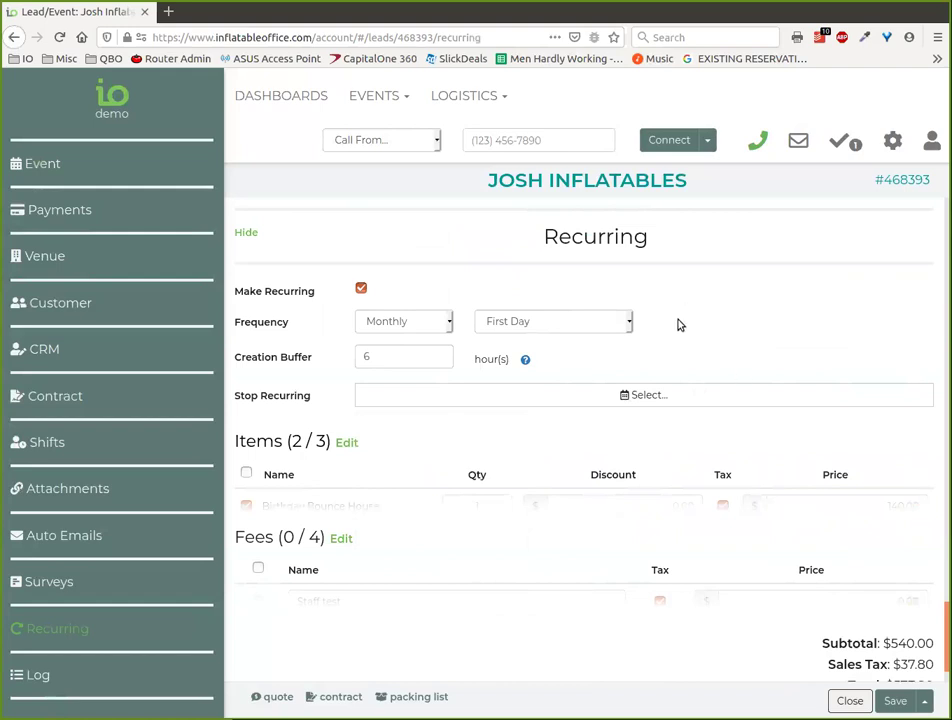
Step: Edit the recurring items and include Giant Slide (dry) in the recurrence
scroll(505, 434, down, 1)
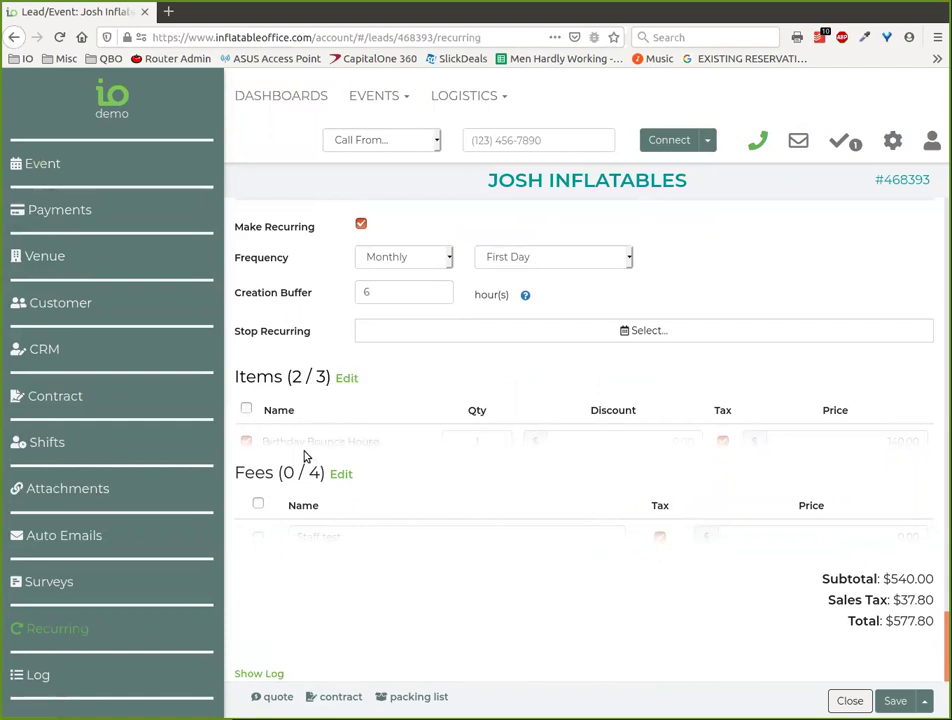
click(346, 378)
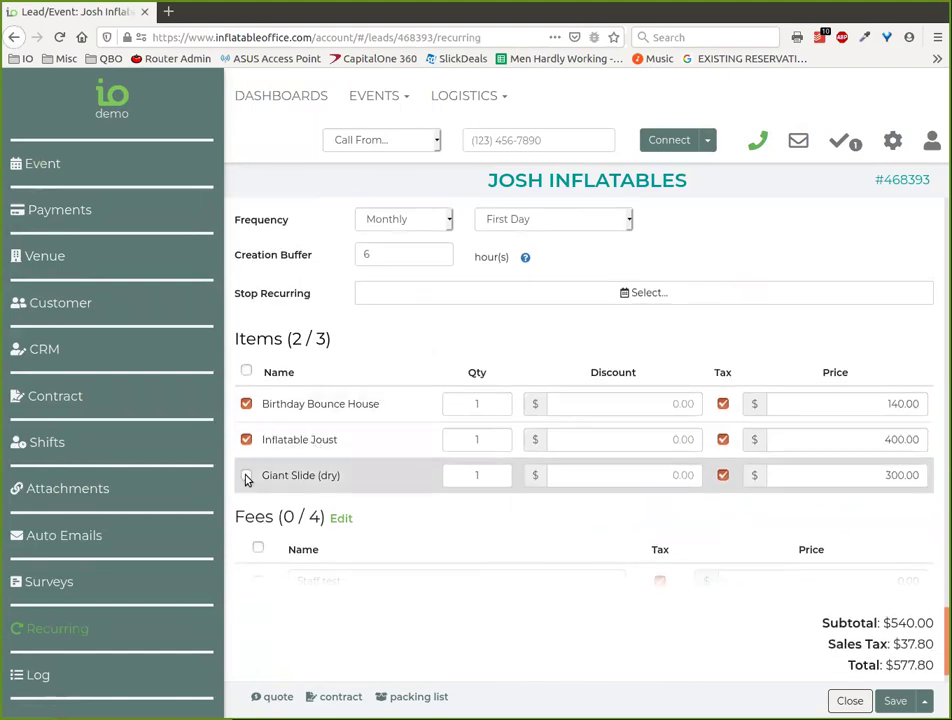
click(247, 477)
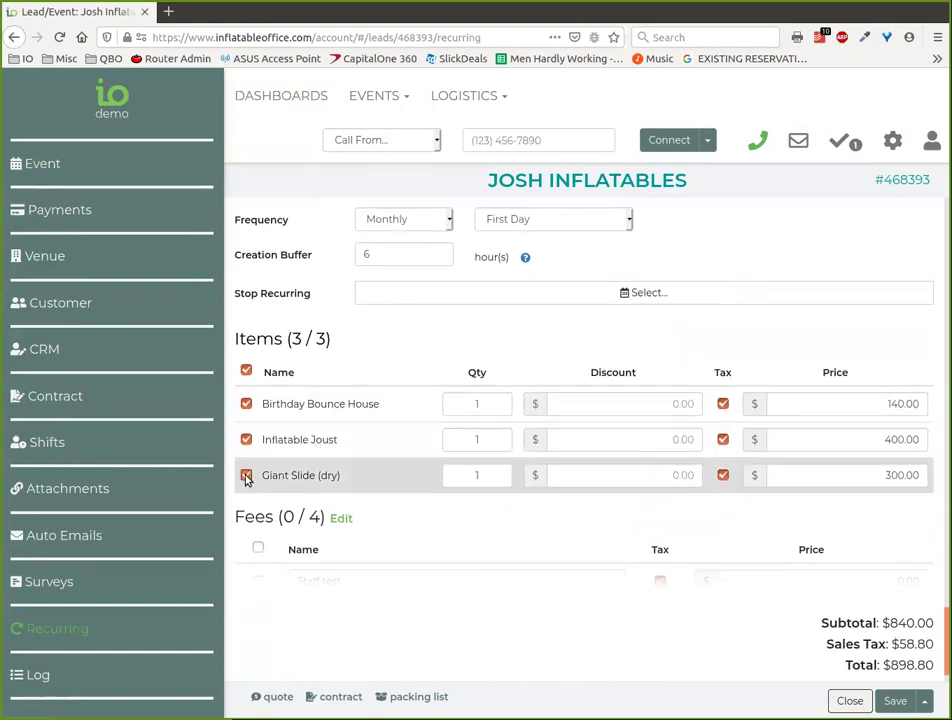
click(247, 478)
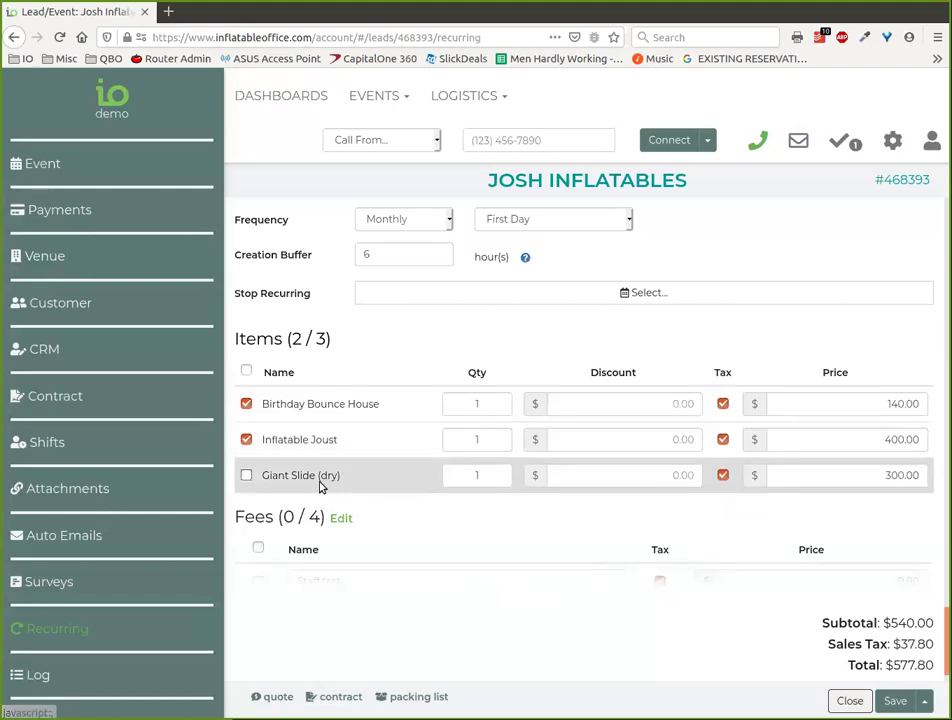
click(246, 476)
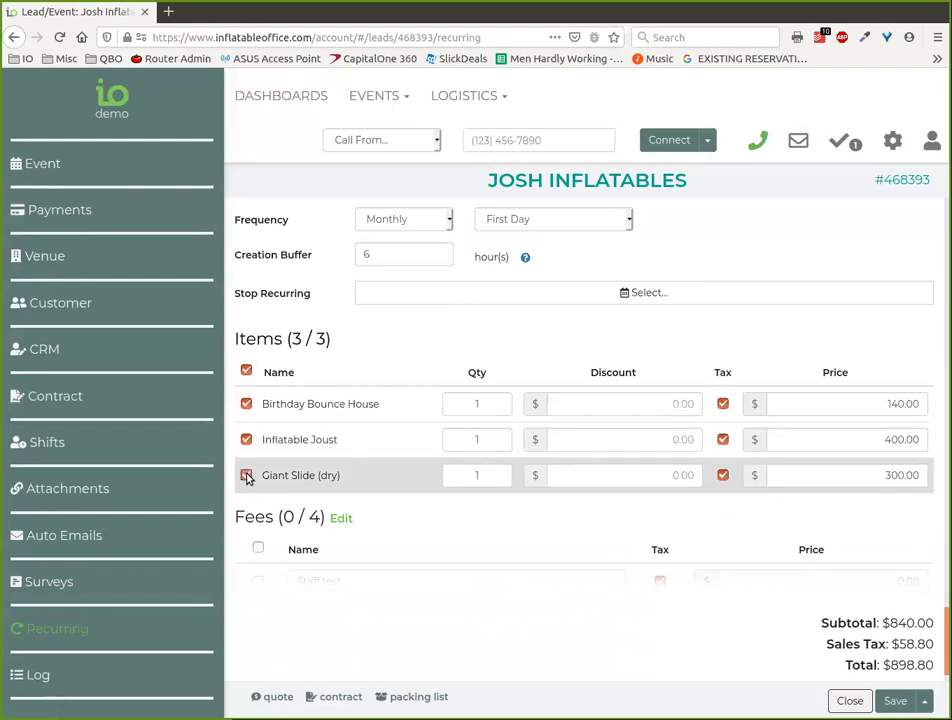
Step: Exclude Giant Slide (dry) from the recurrence and set the recurring price of Inflatable Joust to 350.00
click(246, 476)
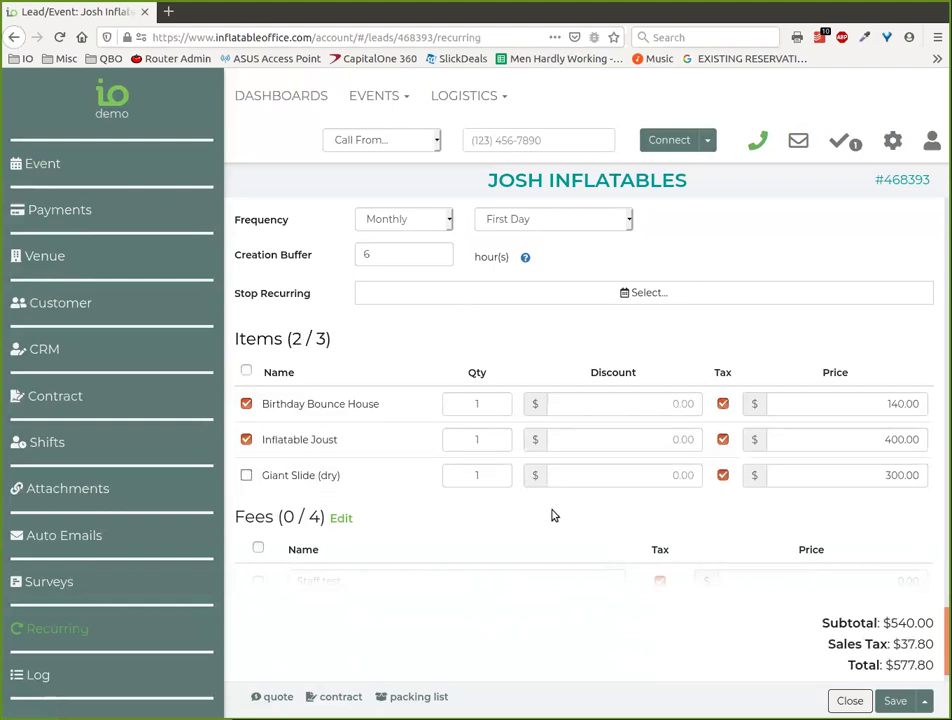
click(886, 441)
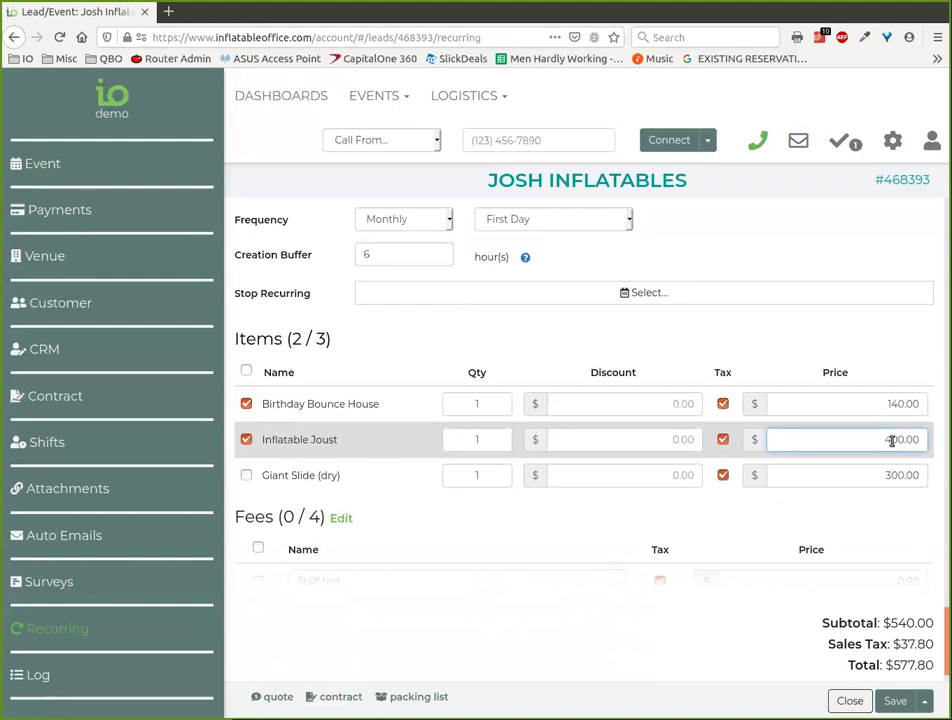
drag(888, 440, 897, 441)
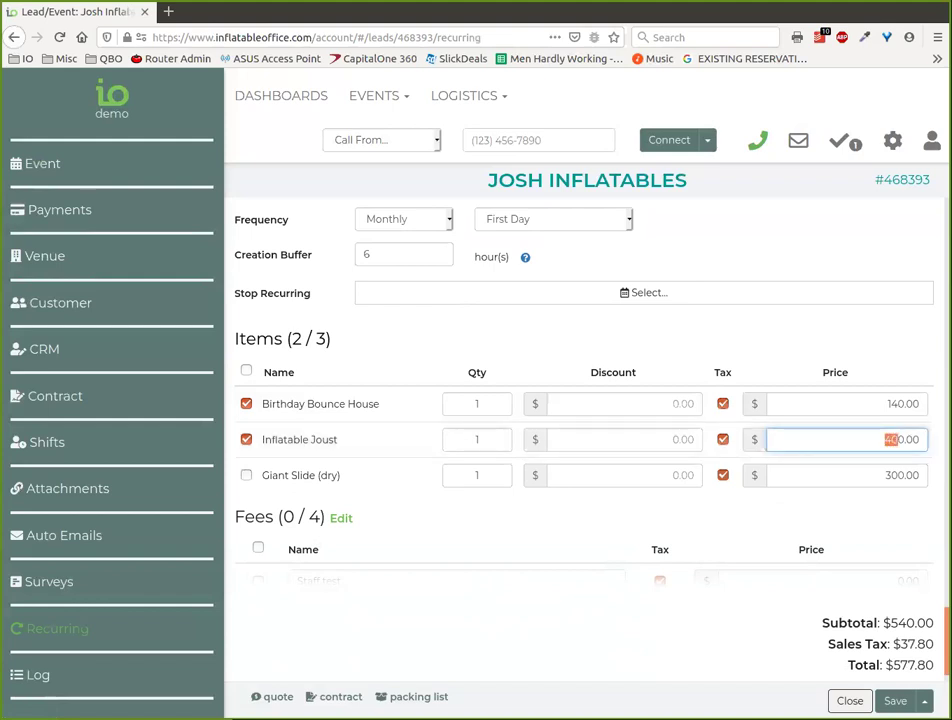
text(35)
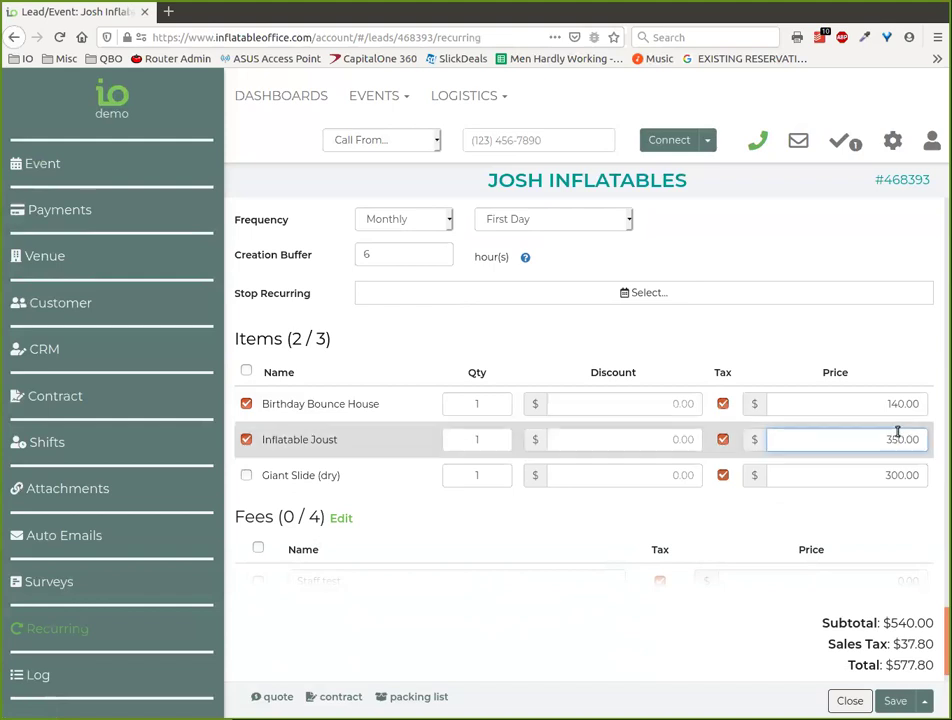
click(808, 475)
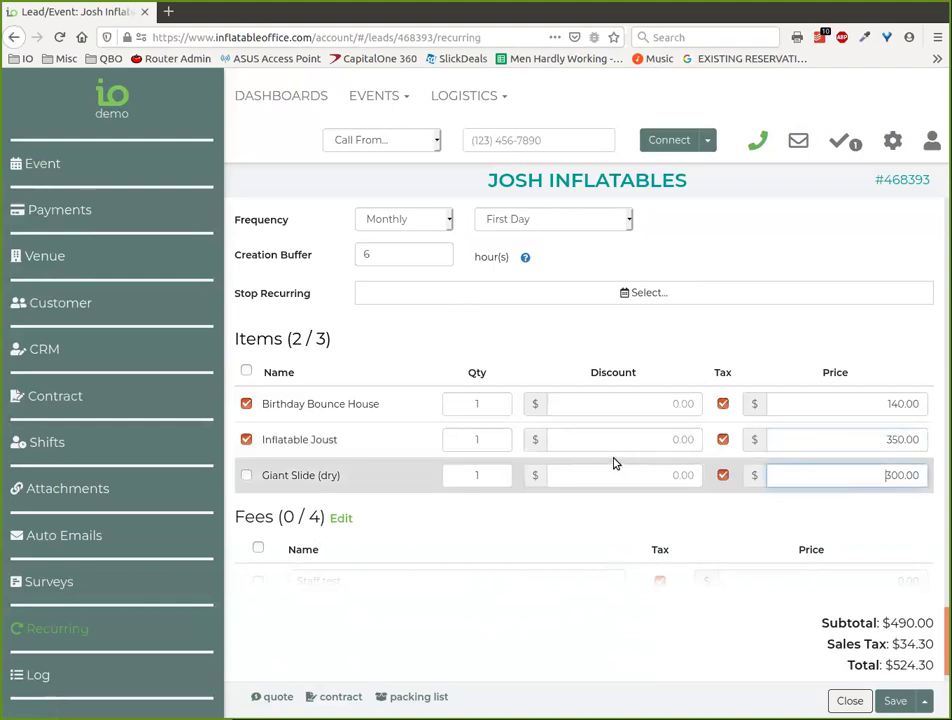
Step: Give Inflatable Joust a recurring discount of 50
click(657, 438)
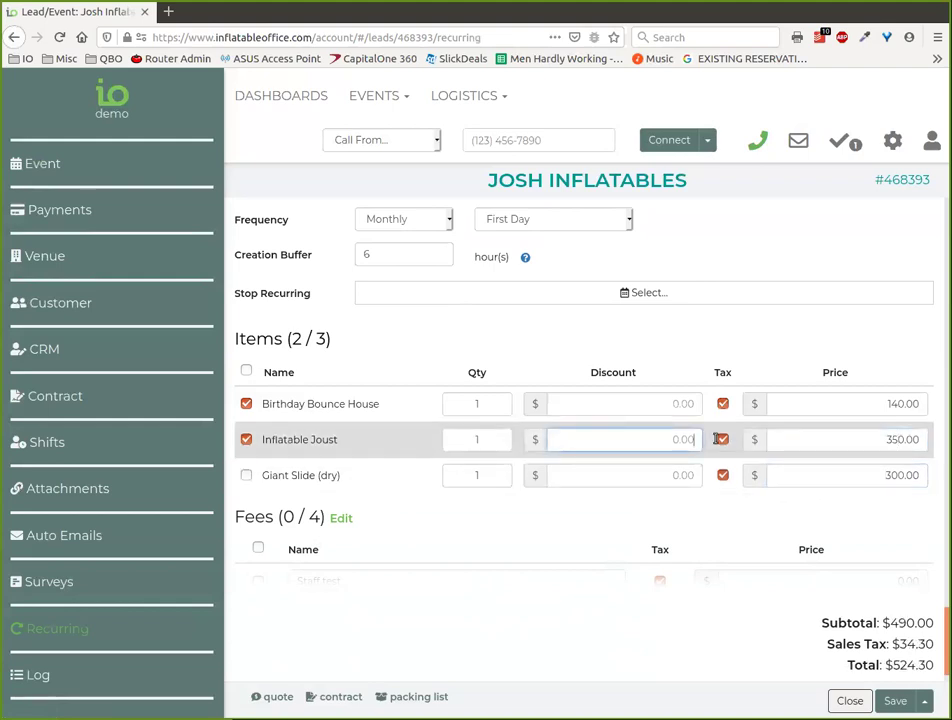
key(BackSpace)
key(BackSpace)
key(BackSpace)
key(BackSpace)
text(50)
Step: Set the recurring quantity of Birthday Bounce House to 2
click(652, 402)
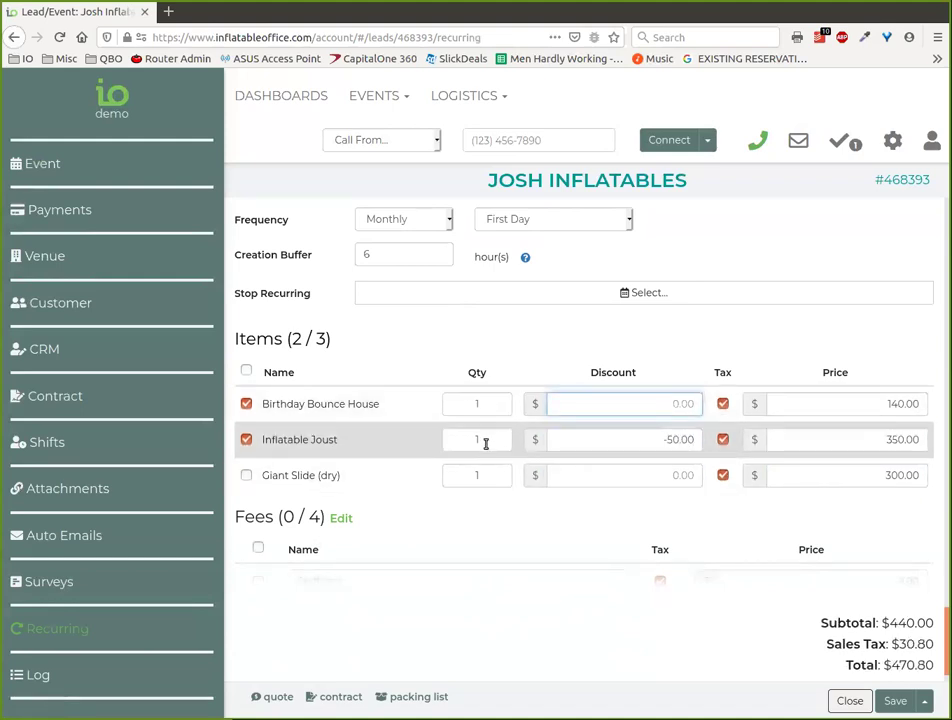
double_click(479, 404)
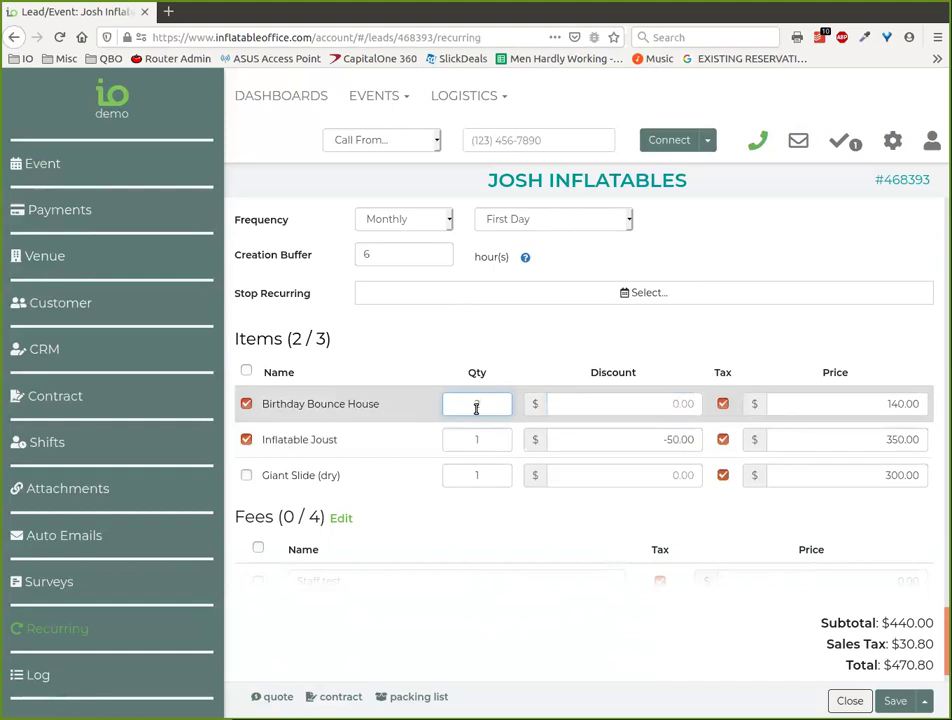
click(557, 517)
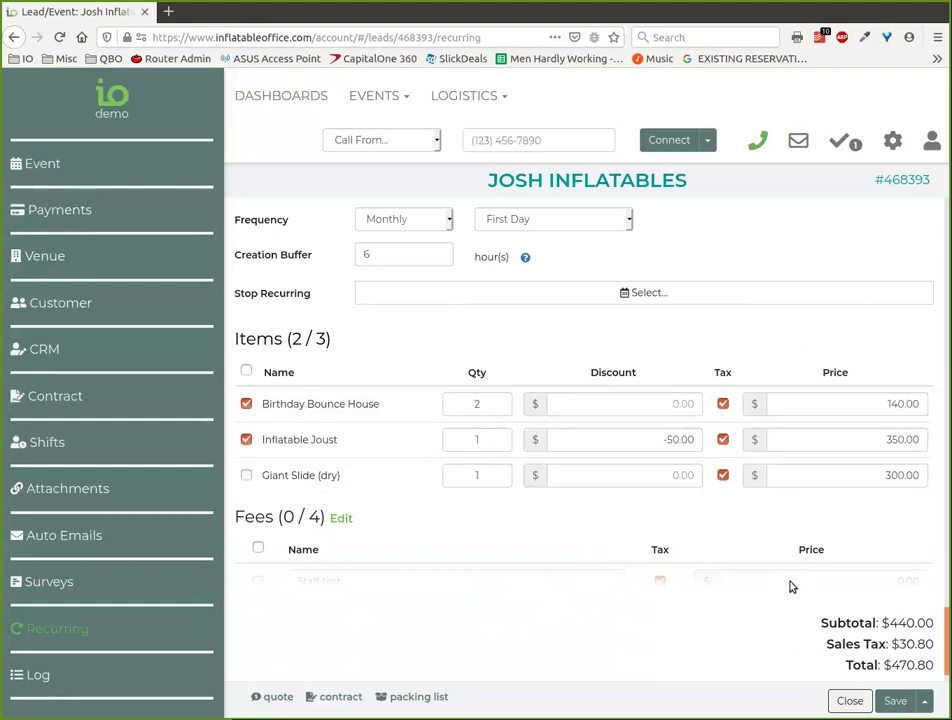
Step: Edit the recurring fees so that only the Discount fee is included in the recurrence
click(342, 519)
scroll(391, 504, down, 2)
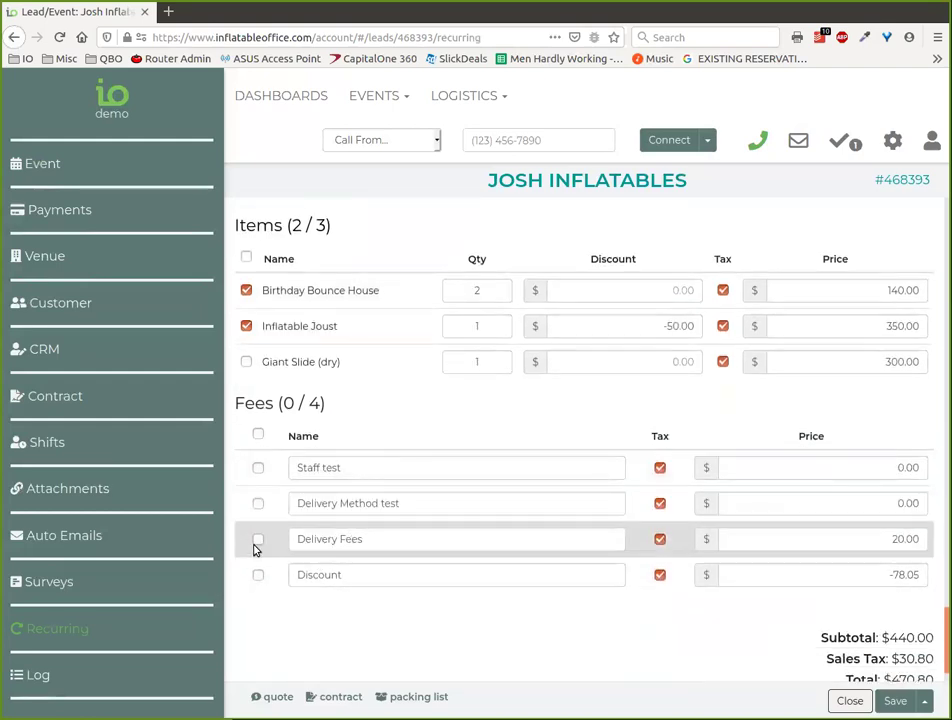
click(259, 470)
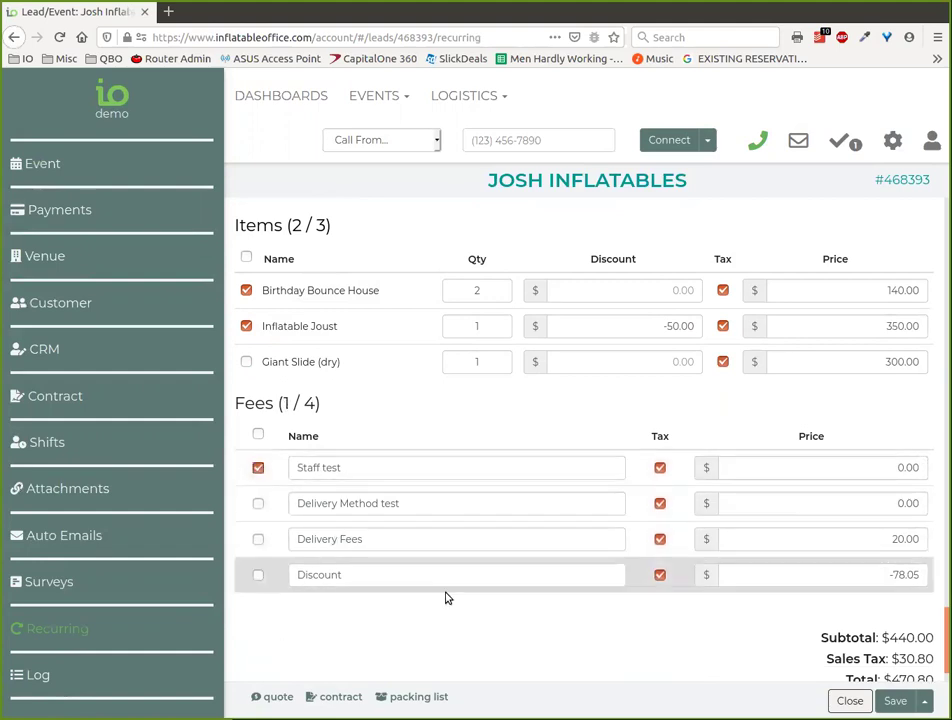
click(258, 470)
click(258, 575)
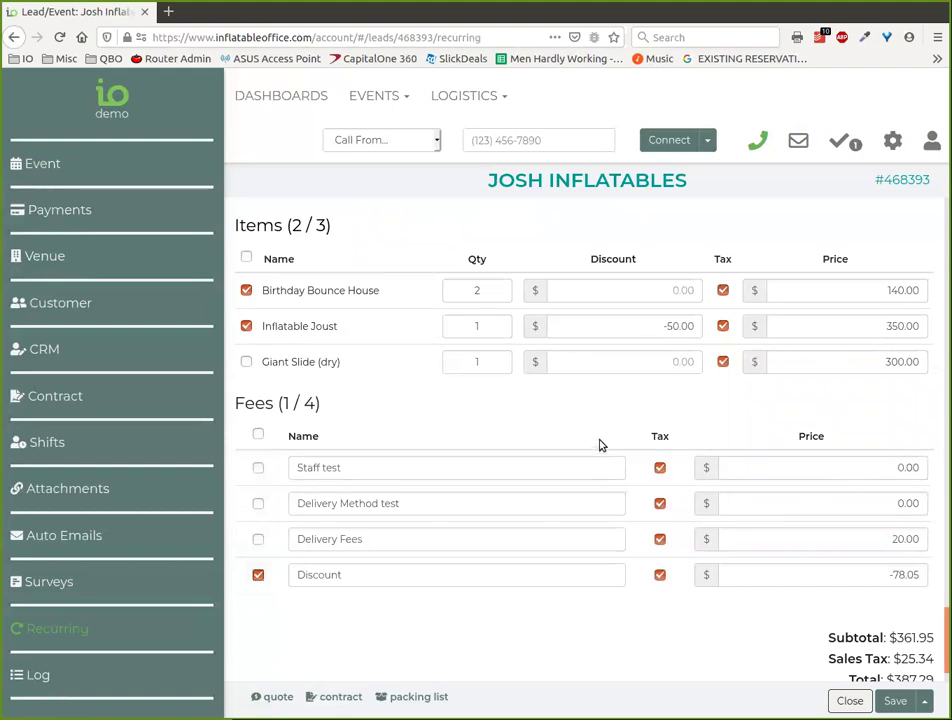
Step: Save the event with its recurring items and fees, check its Recurring Event label, and dismiss the save notice
scroll(595, 440, down, 2)
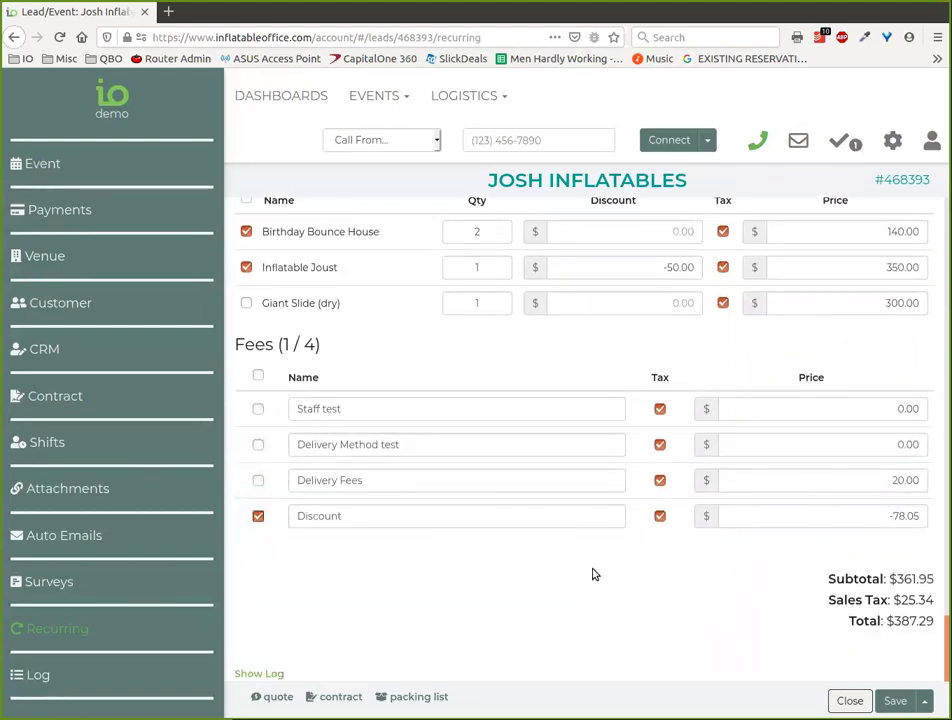
scroll(590, 572, up, 4)
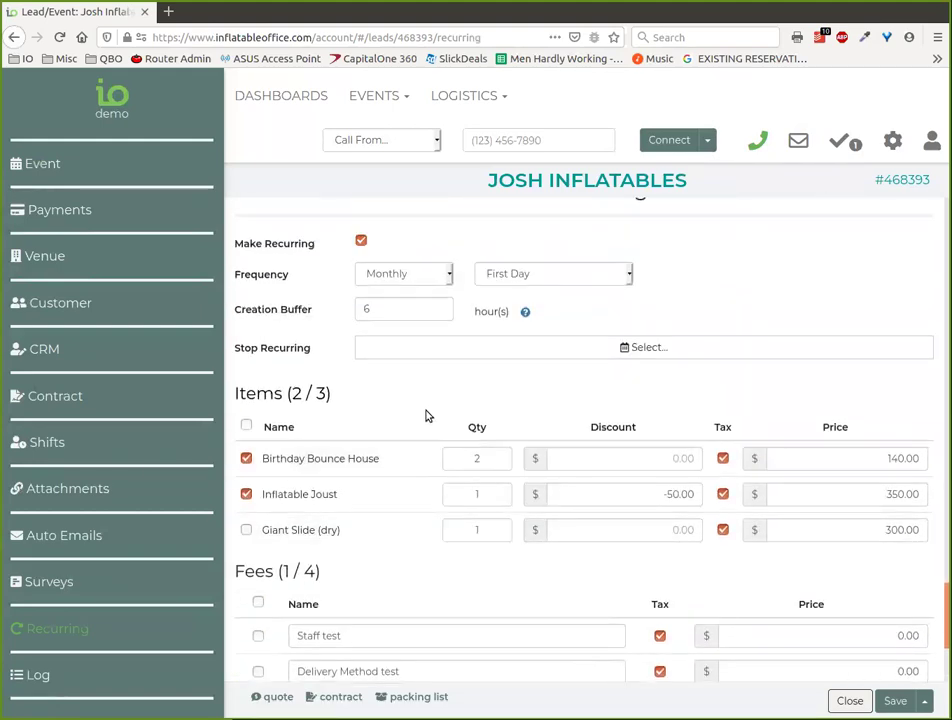
scroll(427, 418, down, 4)
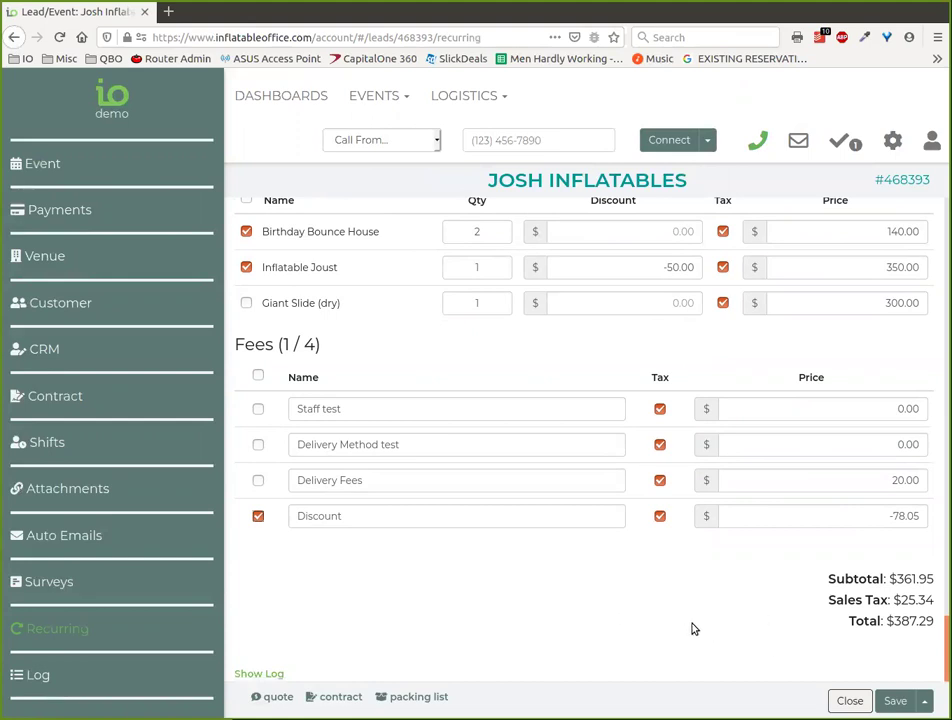
click(895, 702)
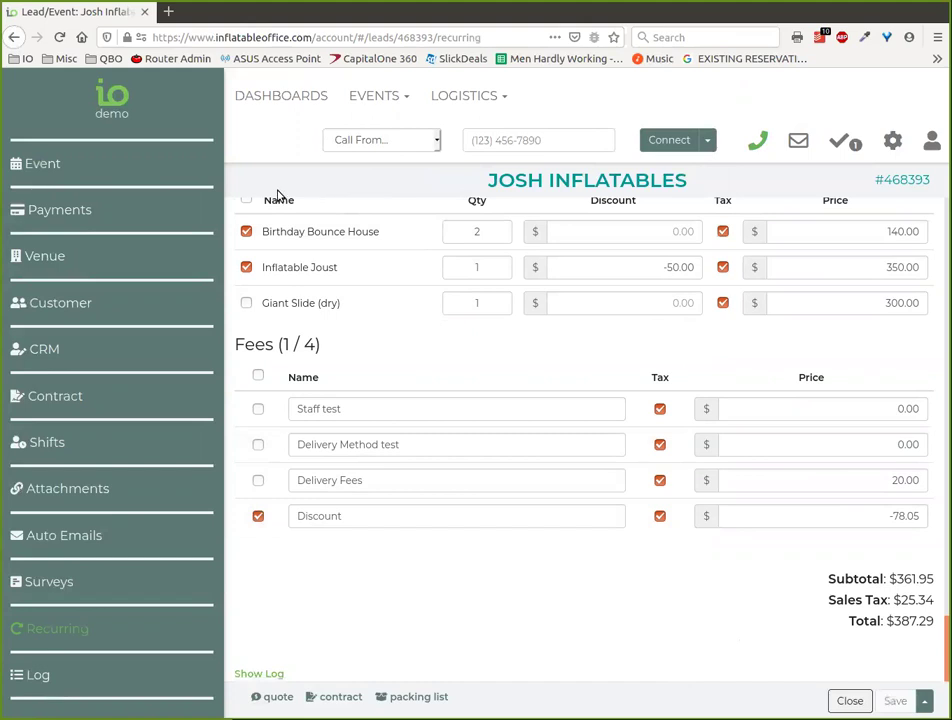
drag(348, 182, 244, 181)
click(380, 187)
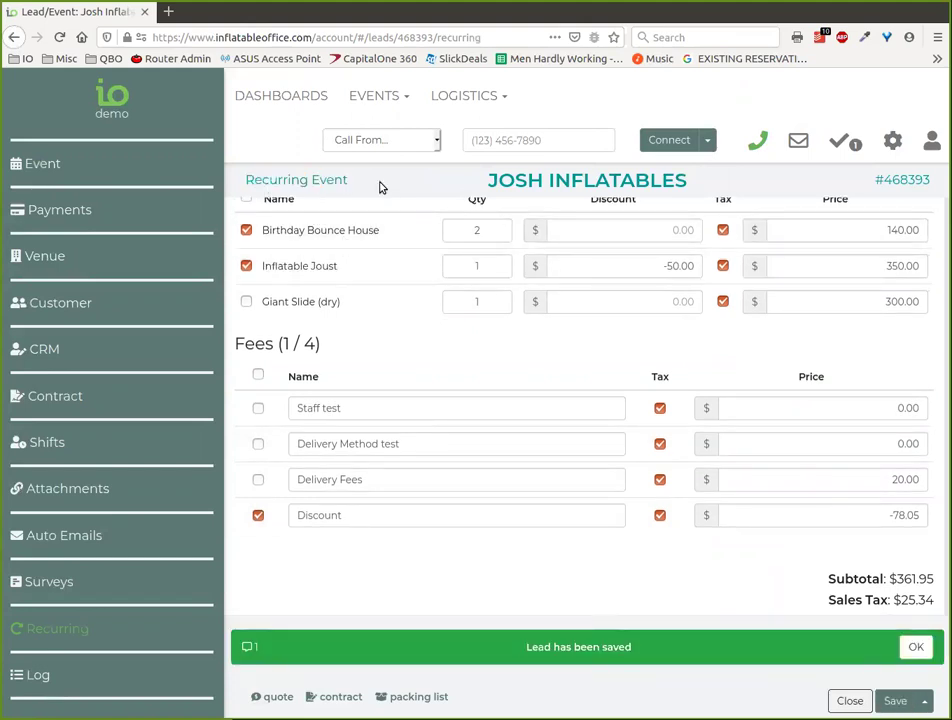
scroll(406, 357, up, 3)
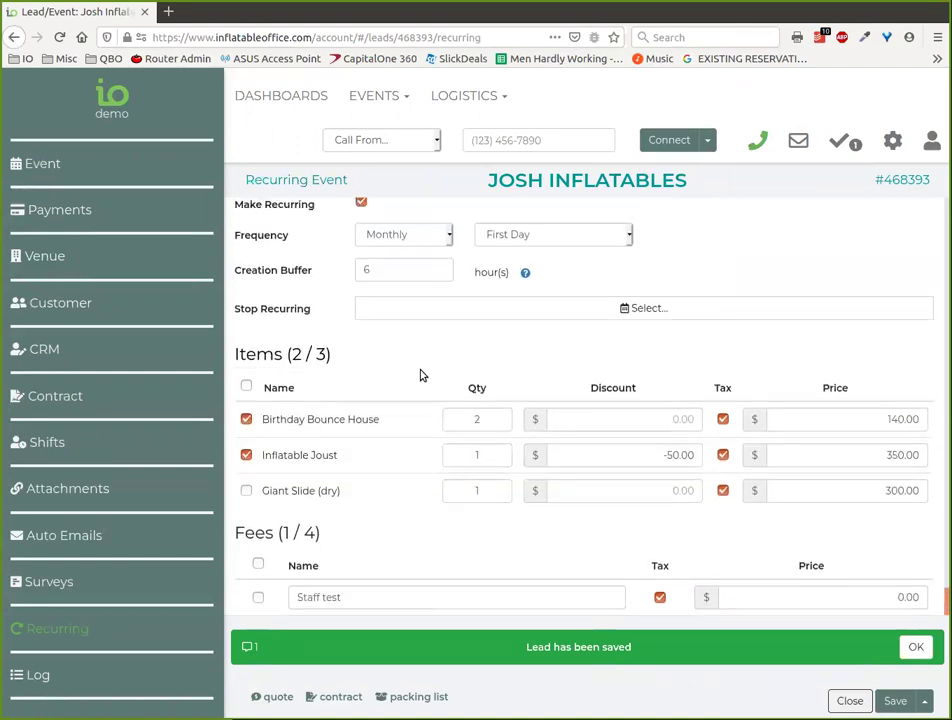
click(912, 648)
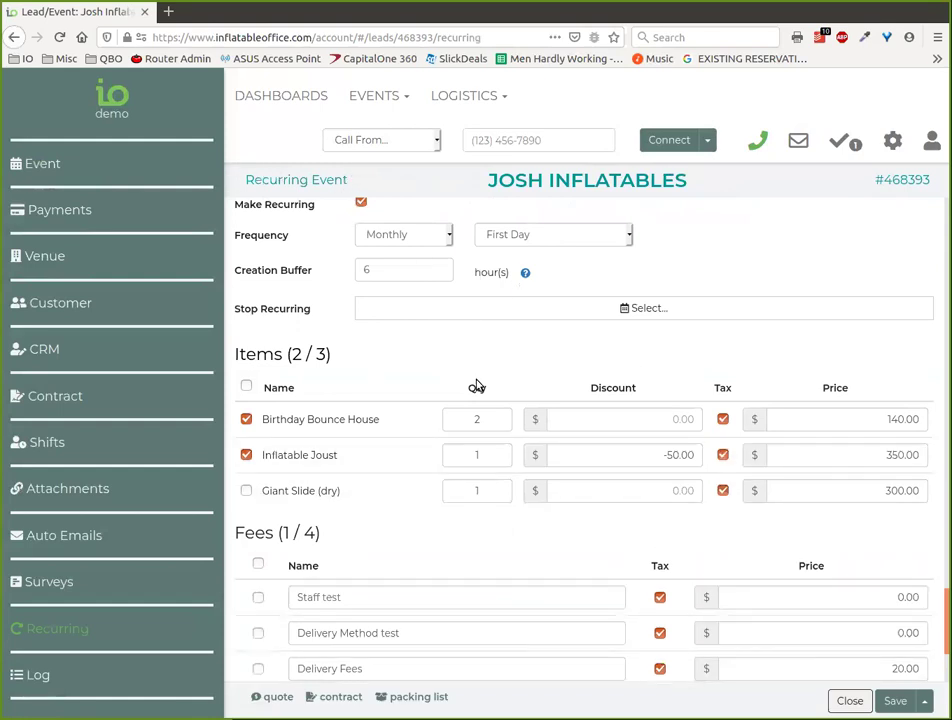
Step: Turn off the event's recurrence, save the event, and dismiss the save notice
scroll(477, 385, up, 1)
scroll(461, 440, down, 2)
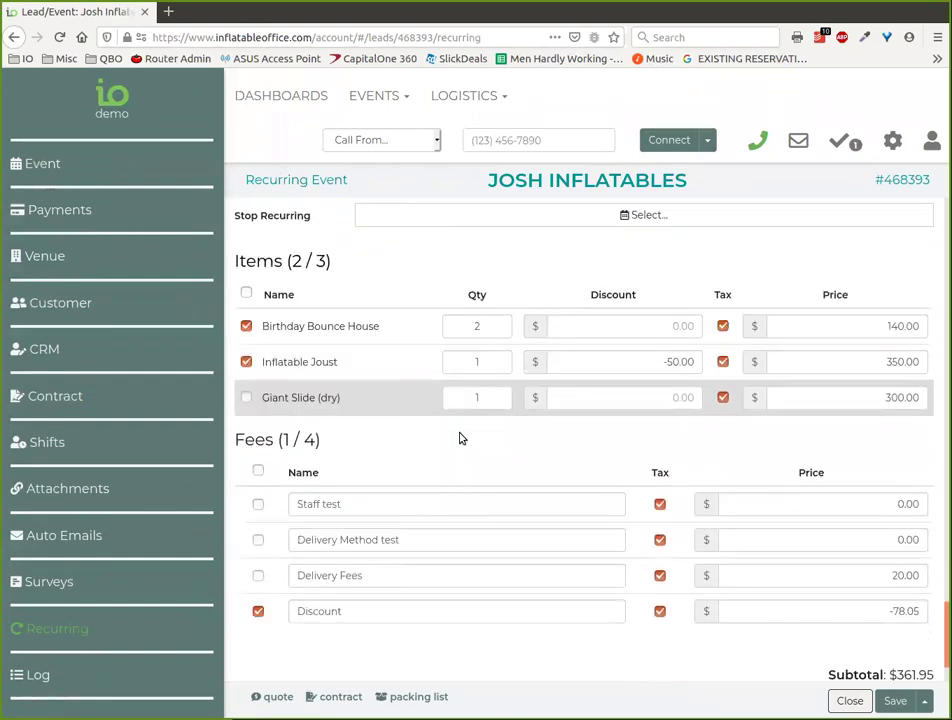
scroll(461, 438, down, 1)
scroll(644, 623, up, 3)
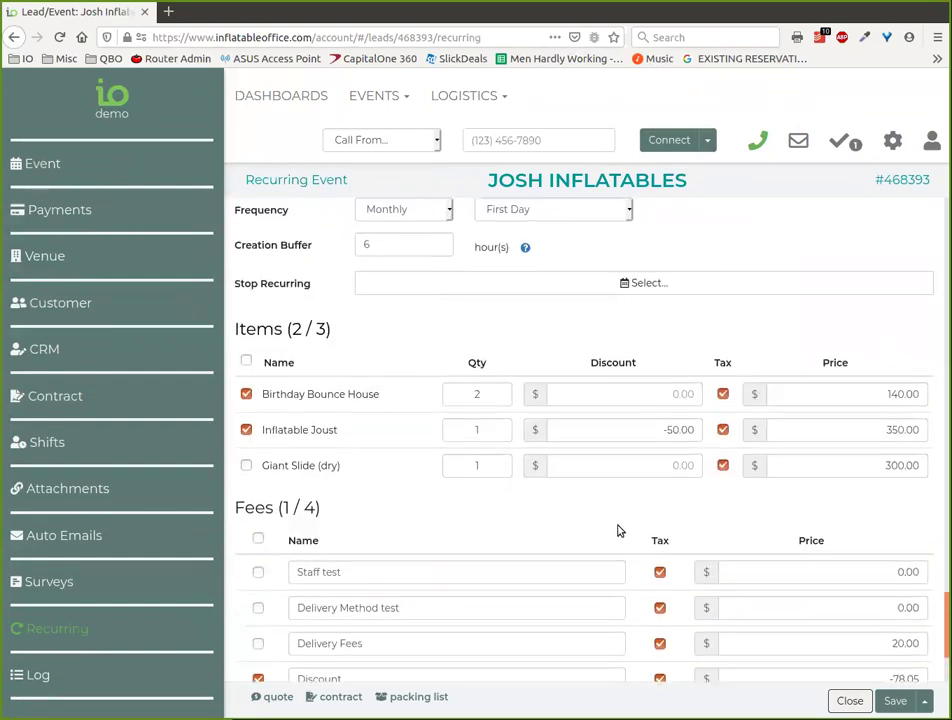
scroll(575, 403, up, 1)
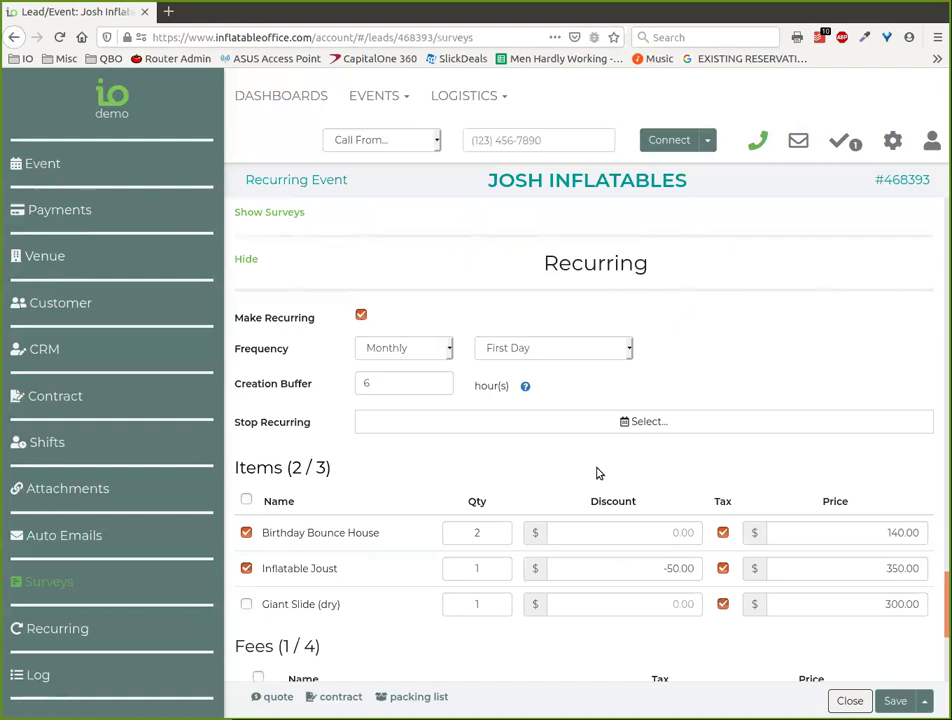
click(361, 315)
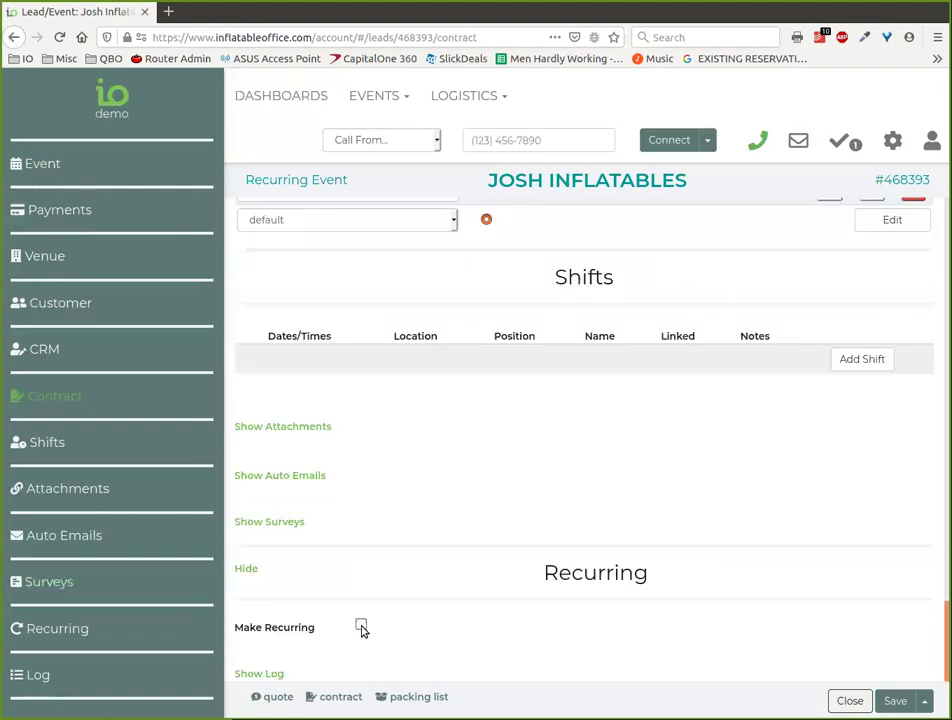
click(893, 701)
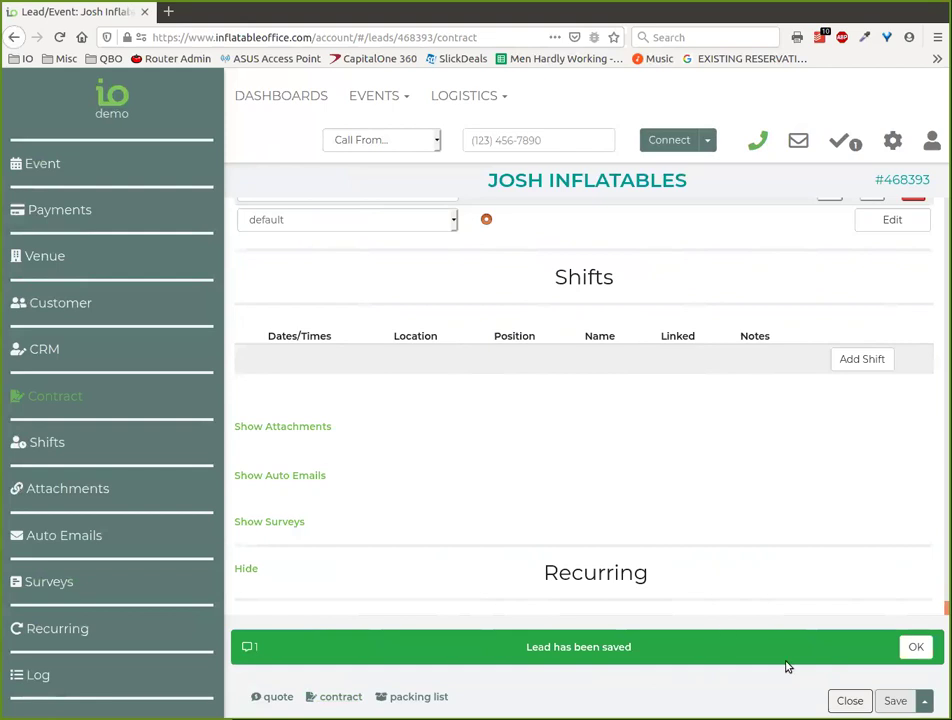
click(914, 648)
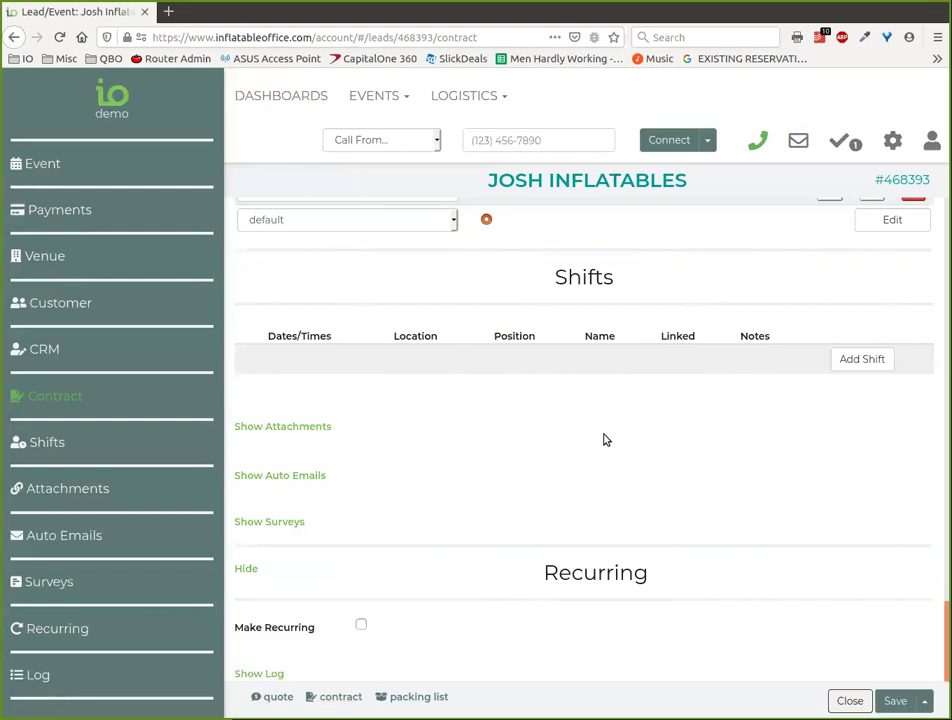
Step: Make the event recurring again and check its recurrence settings, items and fees
scroll(604, 440, up, 2)
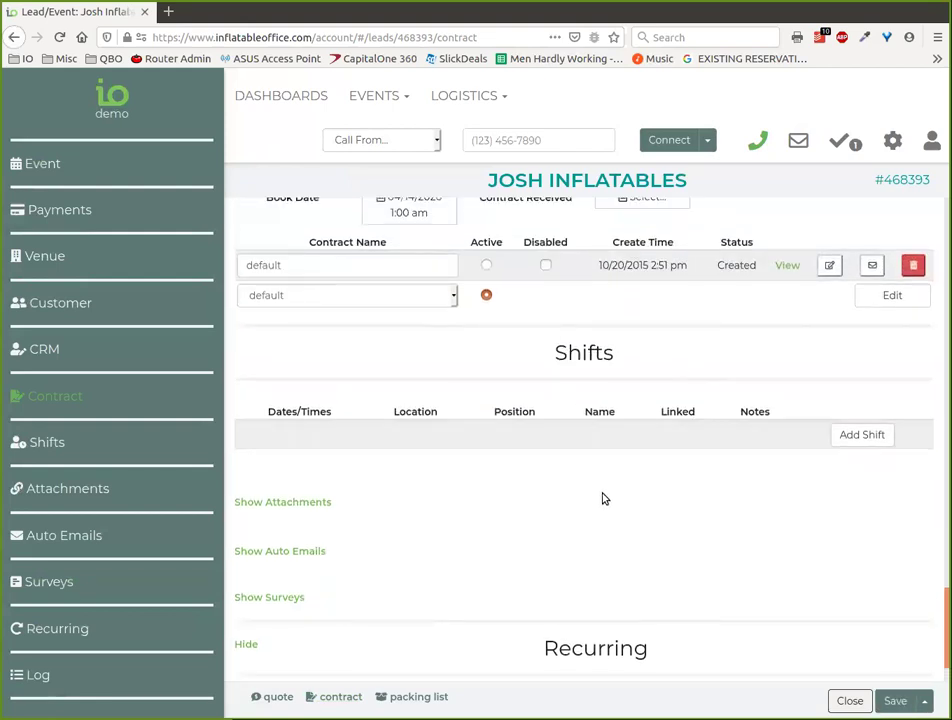
scroll(597, 491, down, 2)
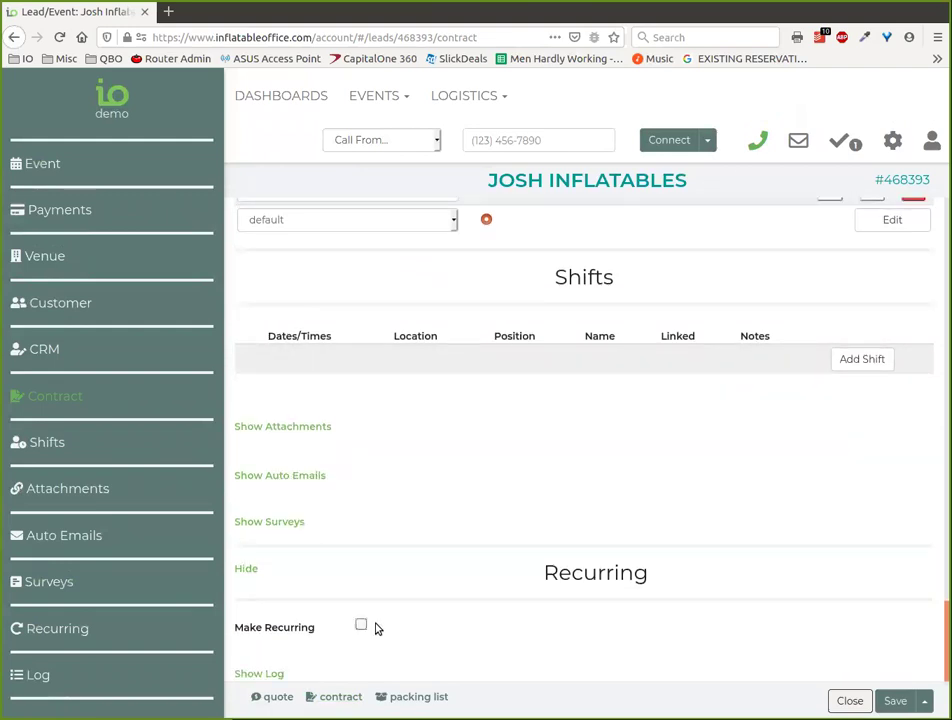
click(360, 626)
scroll(608, 429, down, 10)
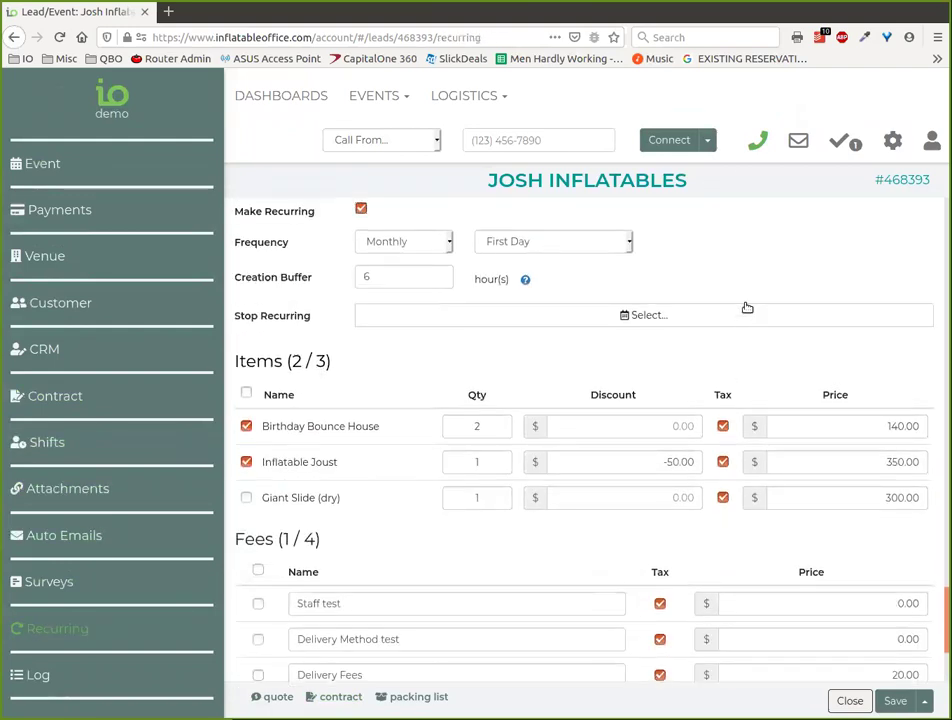